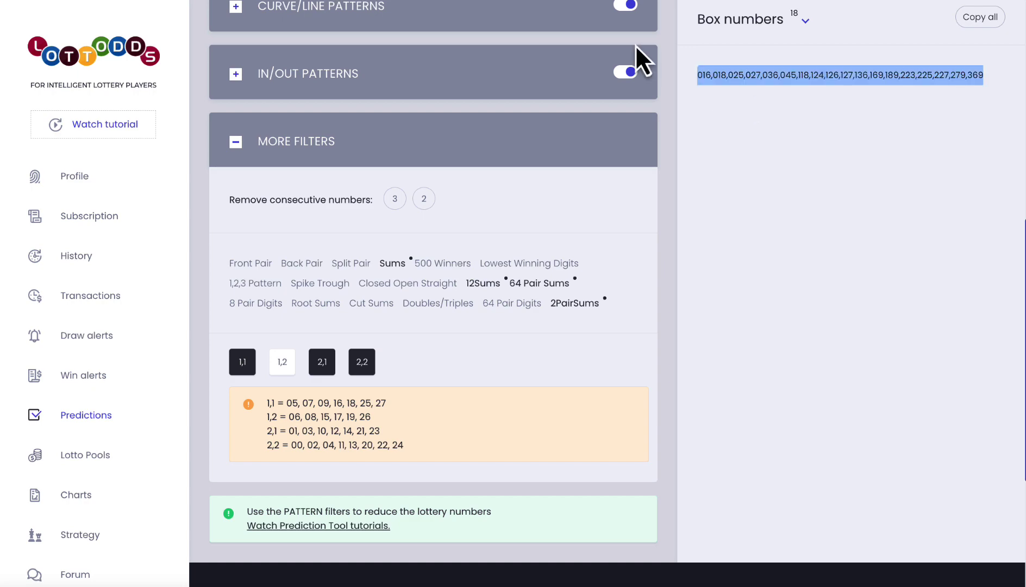
Open the Combine Winners list and exclude the 1,2 pattern with its 12SUM filter
scroll(550, 107, up, 9)
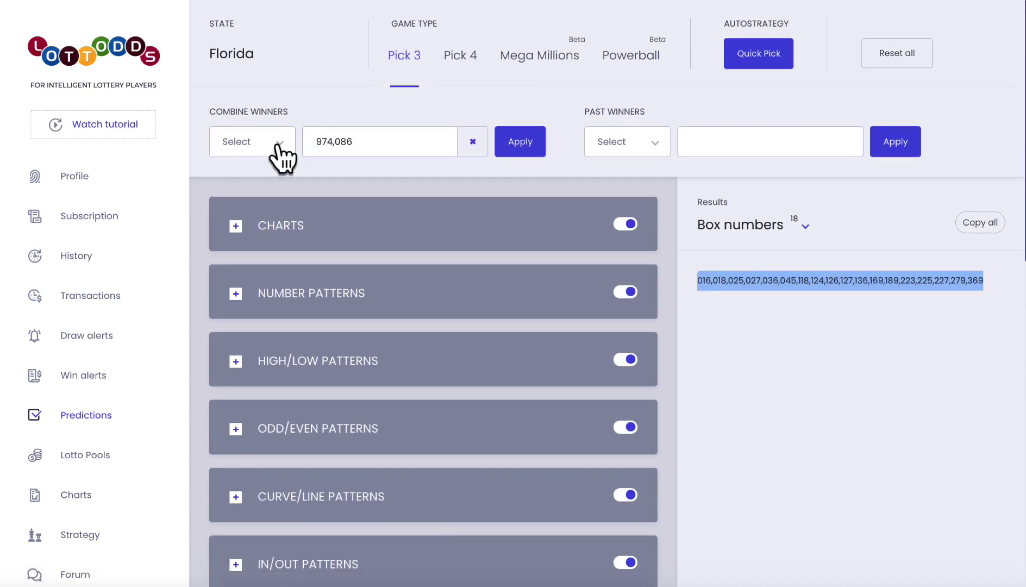
click(280, 143)
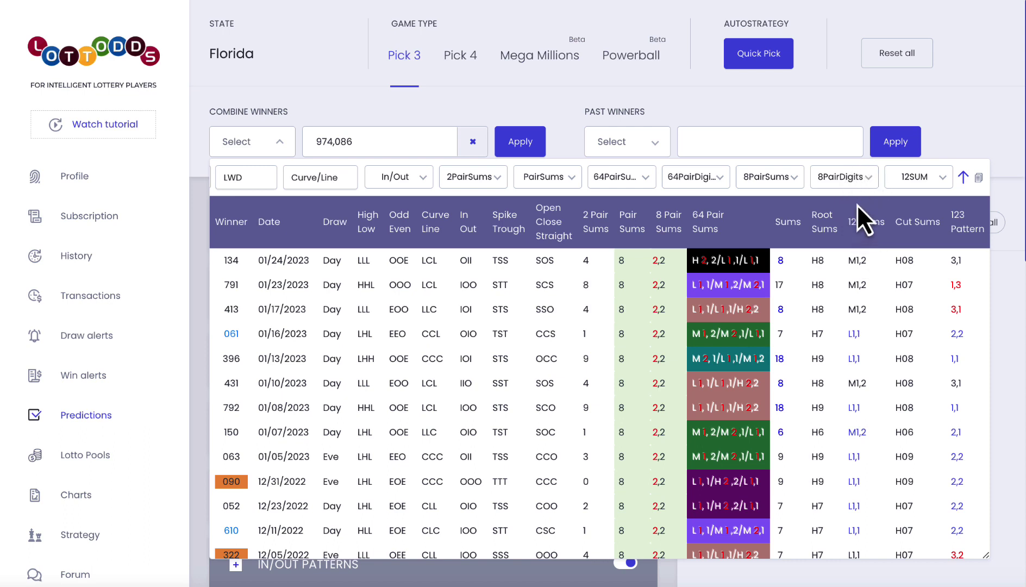
click(917, 178)
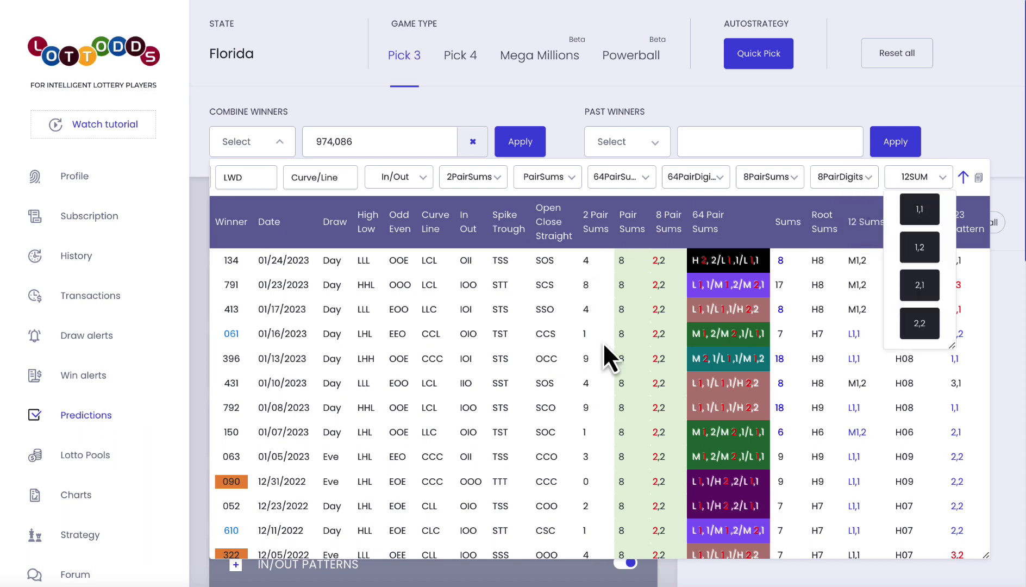
click(921, 249)
click(944, 186)
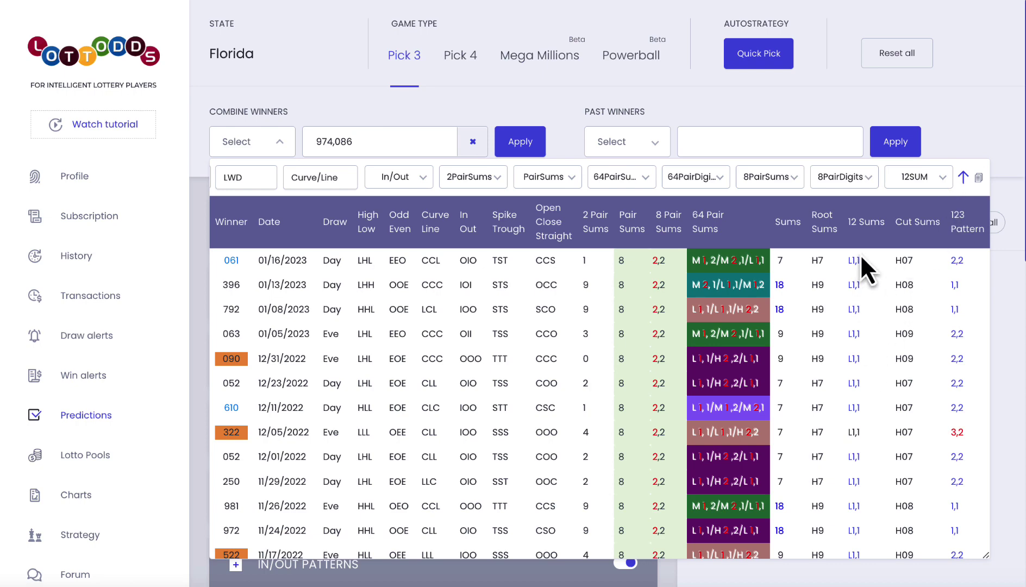
Examine how the 12 Sums and 123 Pattern values repeat through the filtered history of past winners
scroll(860, 255, down, 1)
scroll(858, 432, down, 5)
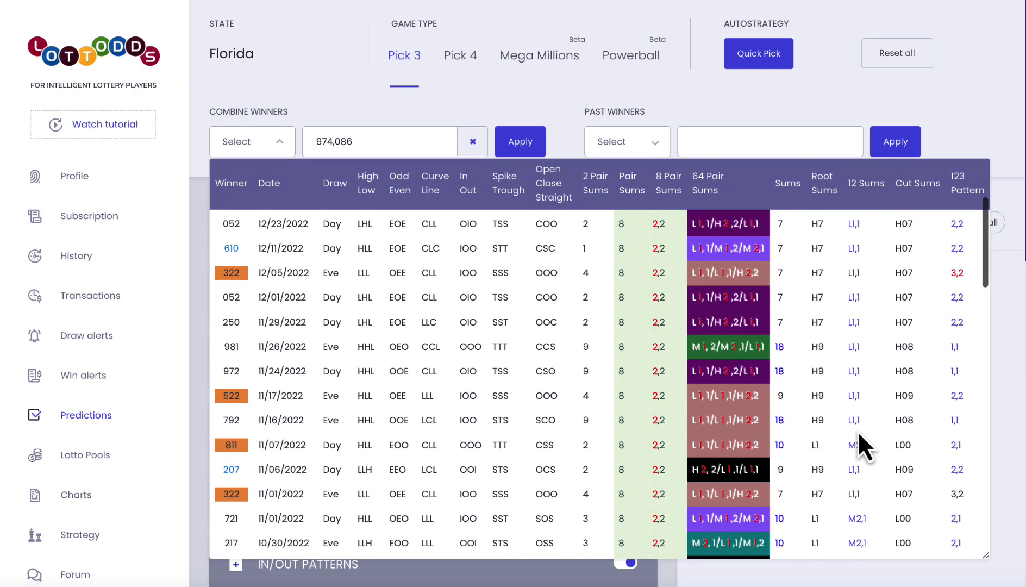
scroll(857, 432, down, 6)
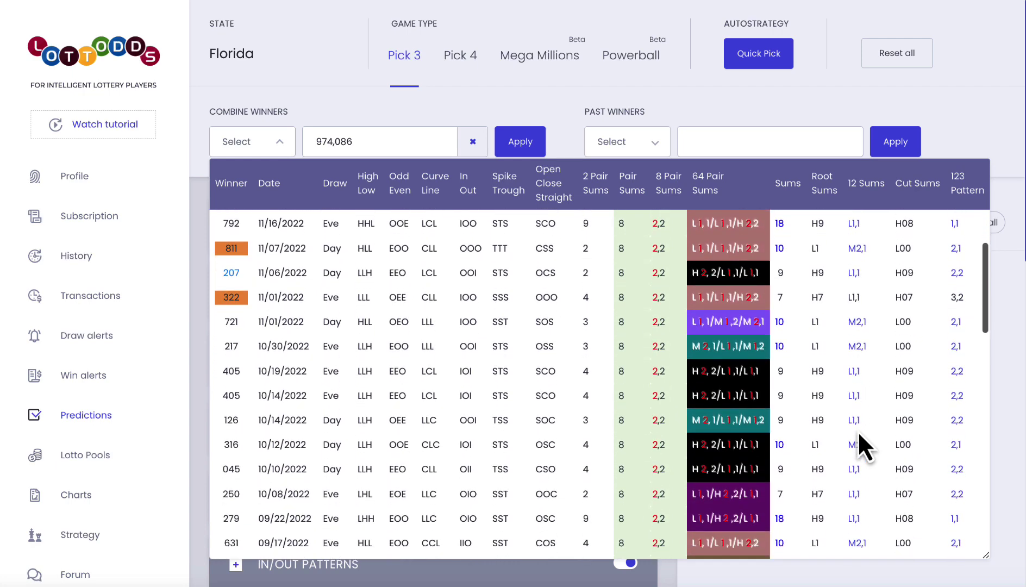
scroll(868, 296, up, 1)
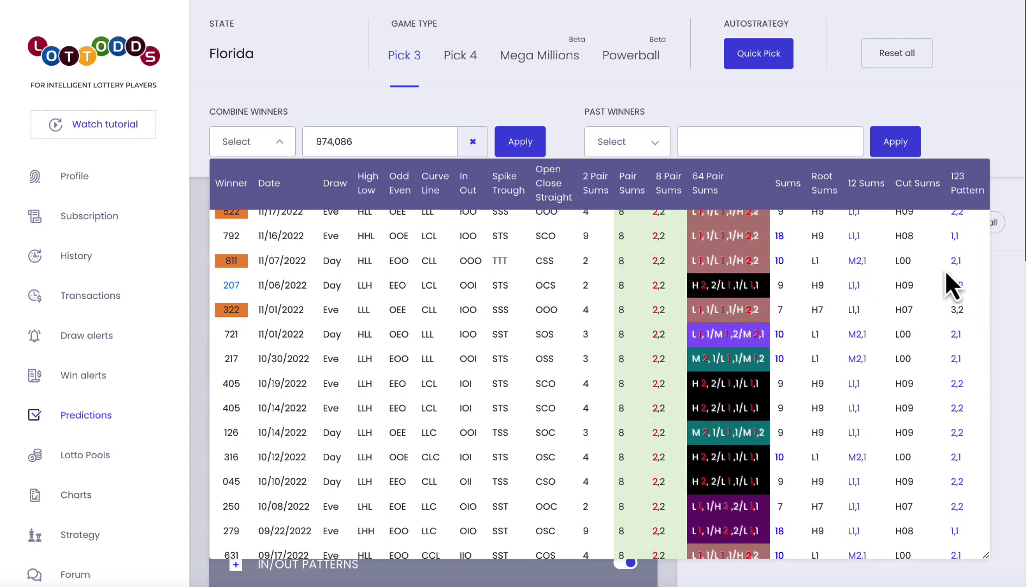
scroll(843, 401, down, 13)
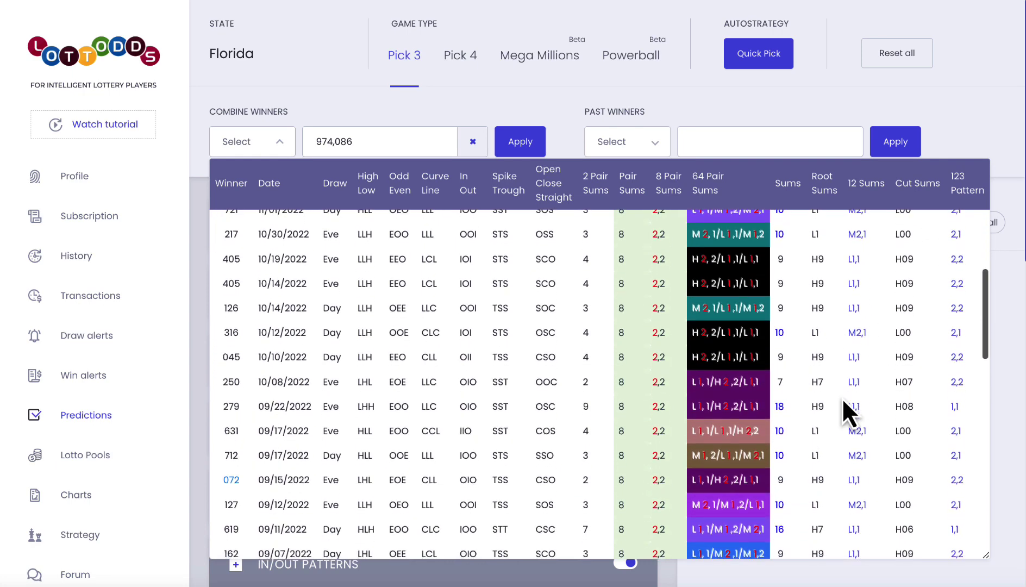
scroll(842, 398, down, 5)
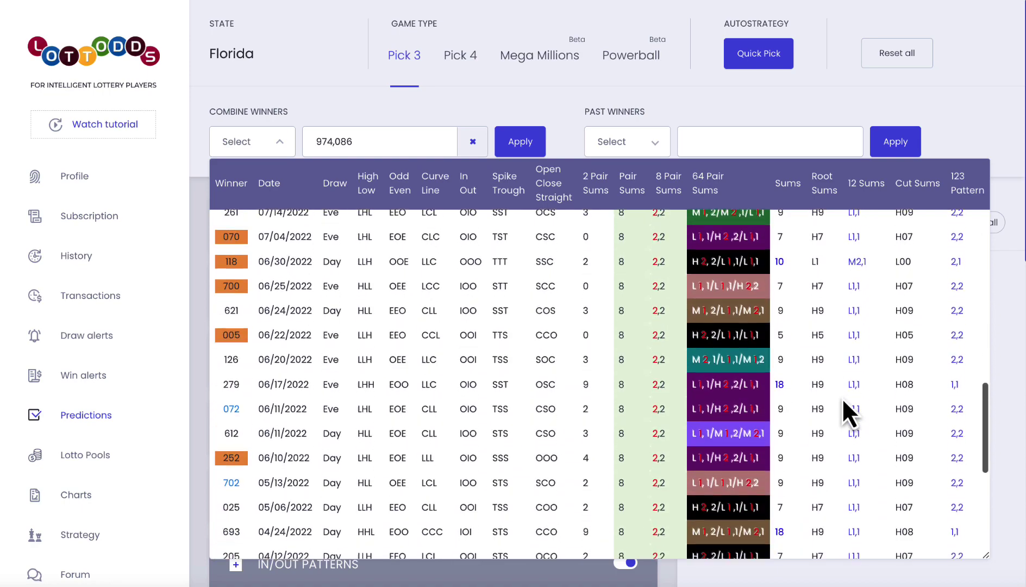
scroll(842, 398, up, 20)
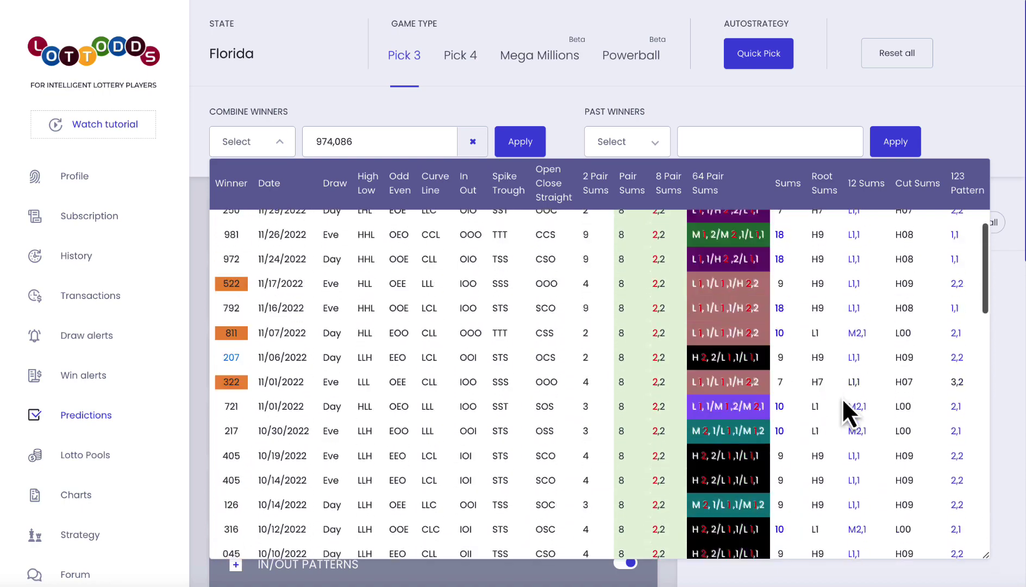
scroll(860, 380, down, 5)
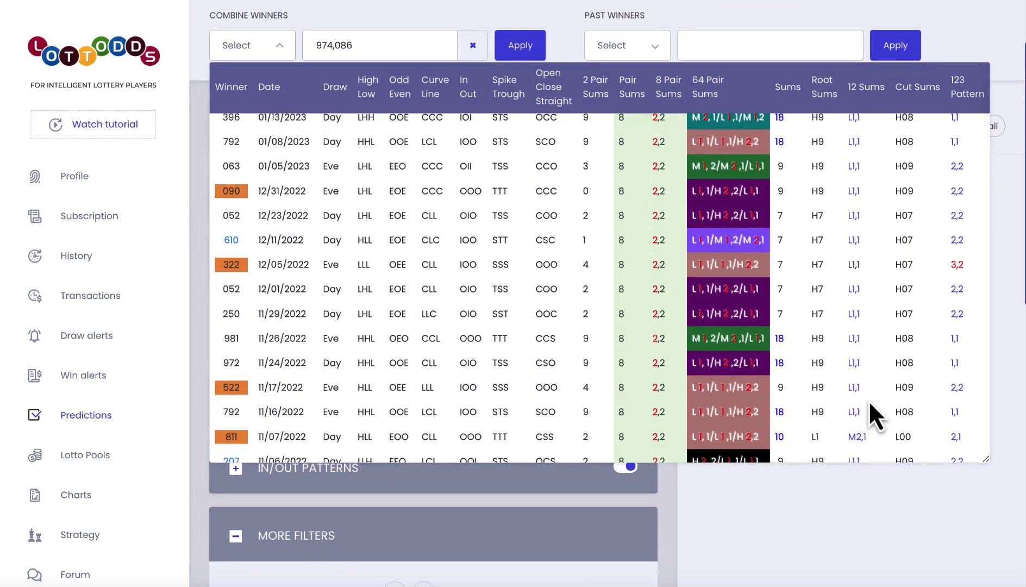
scroll(868, 400, down, 5)
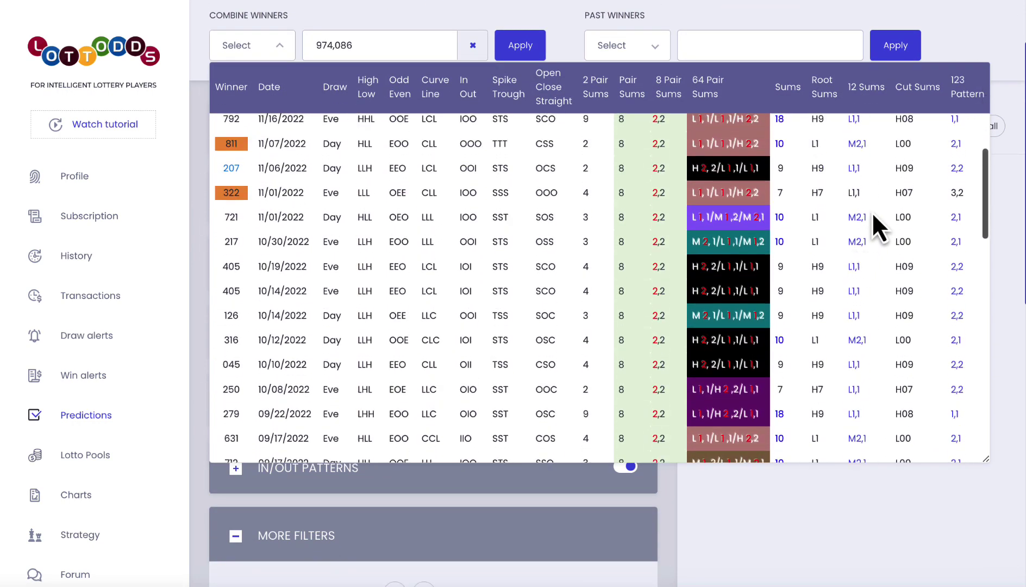
scroll(875, 201, up, 1)
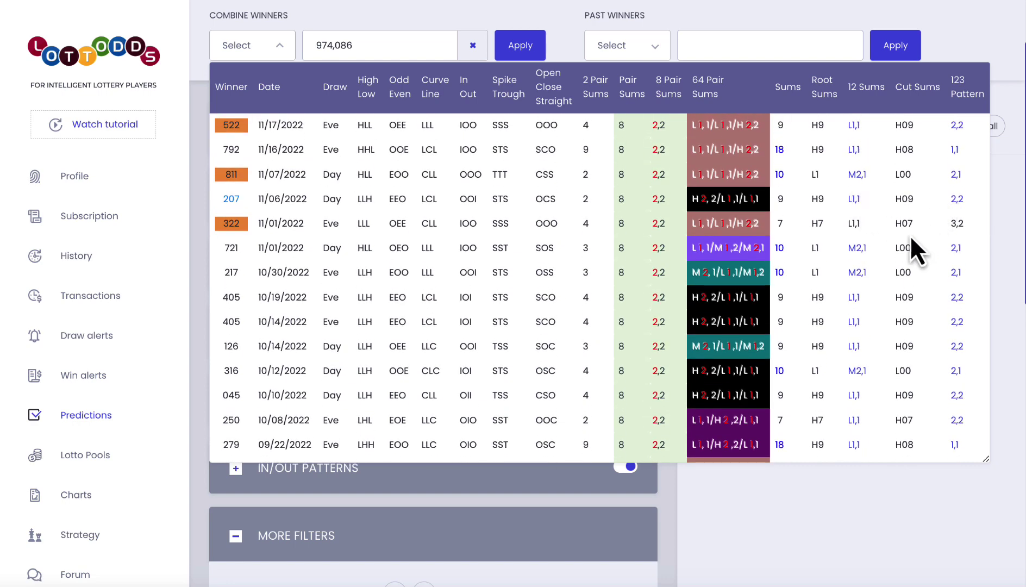
scroll(882, 307, down, 4)
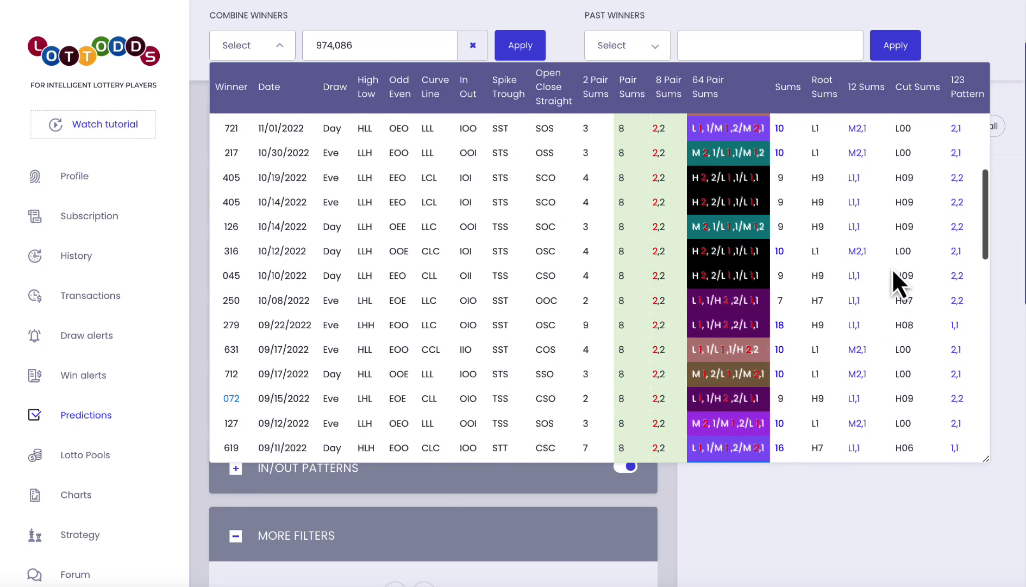
scroll(881, 360, down, 1)
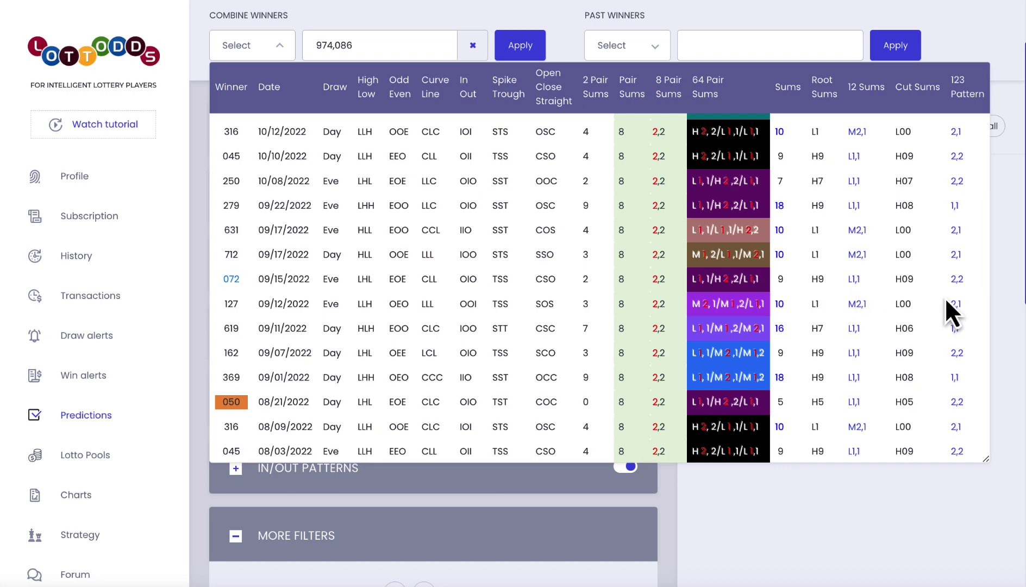
scroll(871, 287, down, 3)
scroll(871, 286, up, 3)
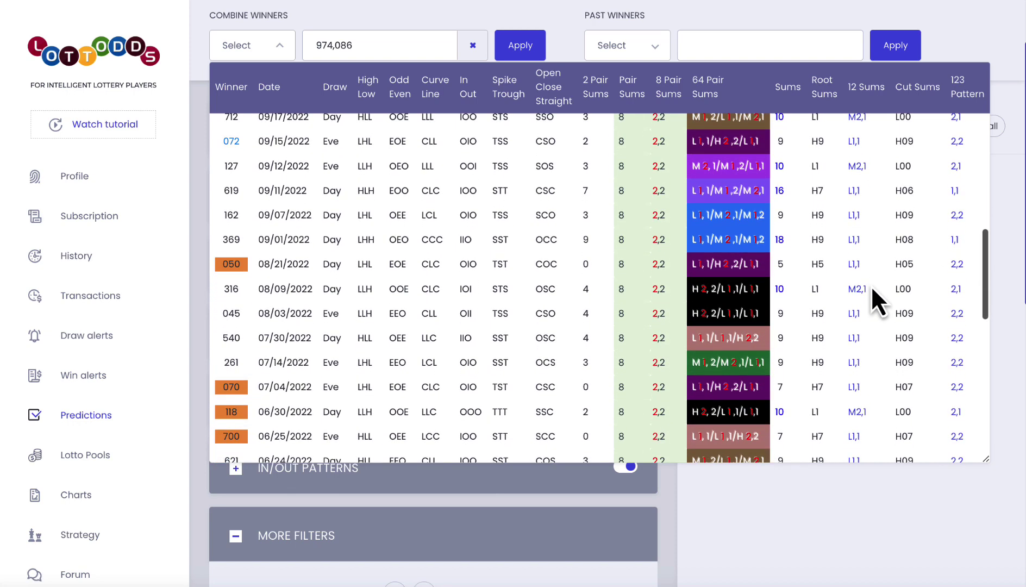
scroll(871, 286, up, 10)
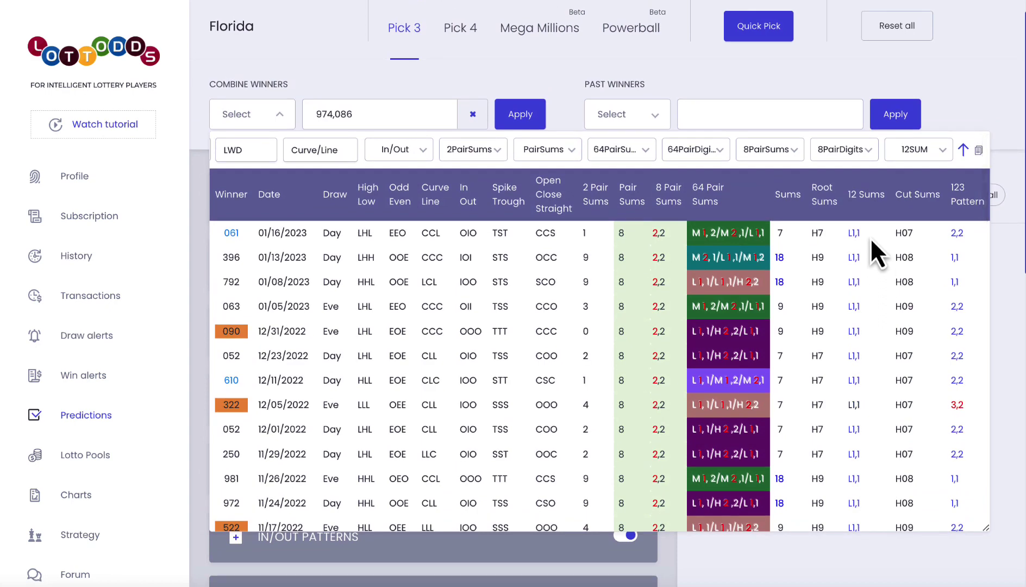
scroll(858, 378, down, 1)
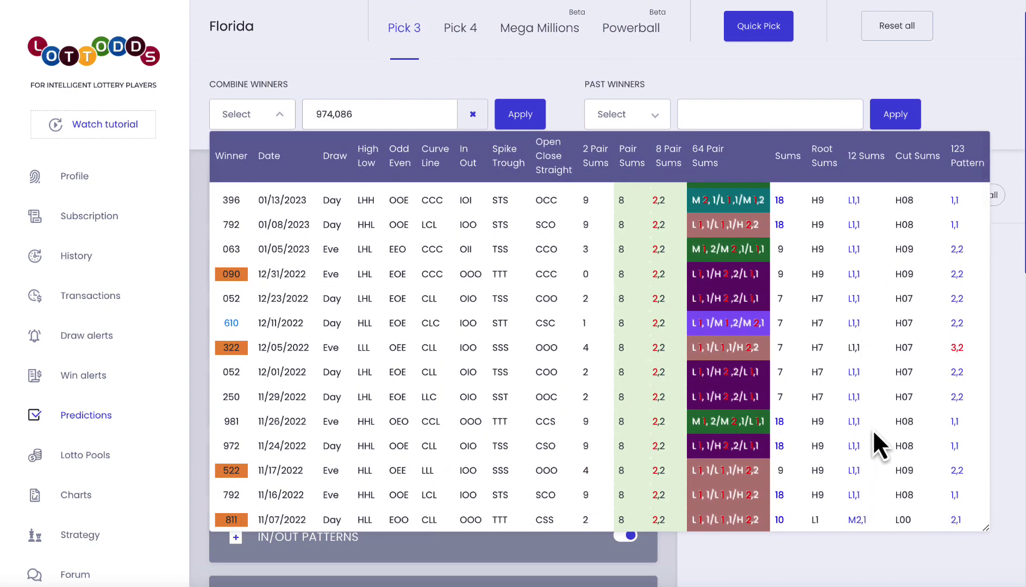
scroll(873, 430, down, 1)
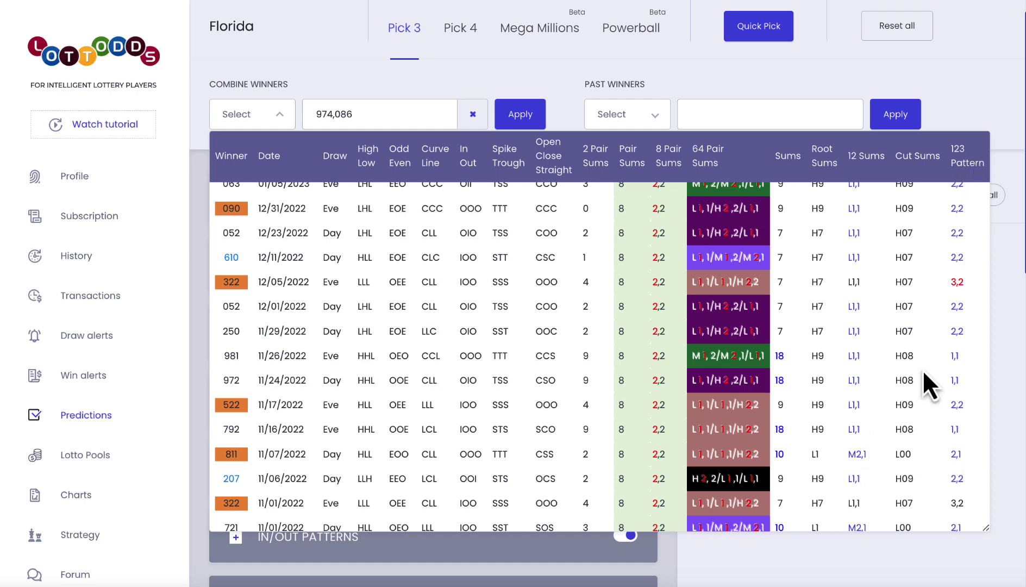
Close the winners list and exclude the 3,3, 3,2 and 1,1 values in the 1,2,3 Pattern filter under More Filters
click(772, 552)
scroll(636, 498, down, 10)
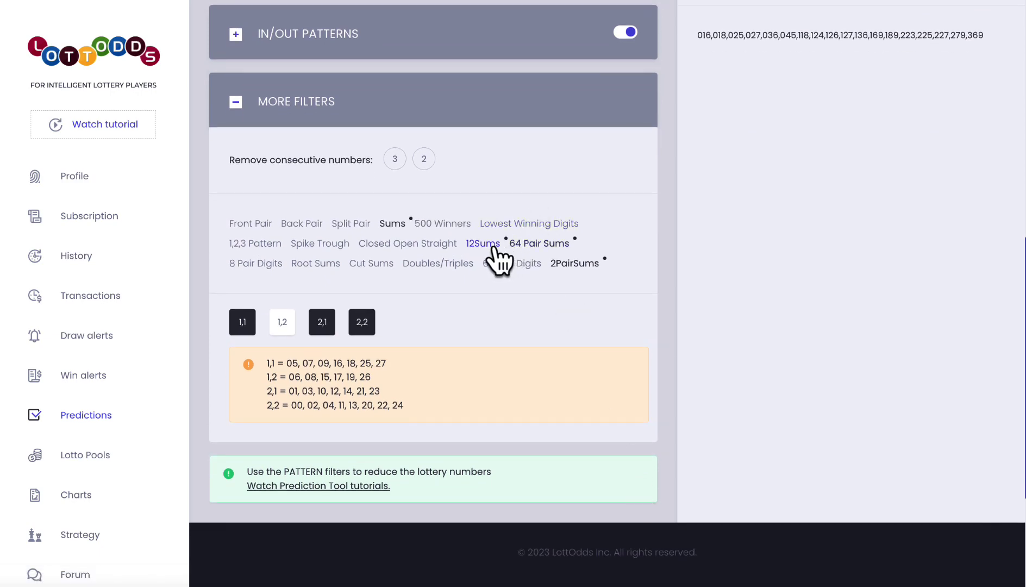
click(269, 244)
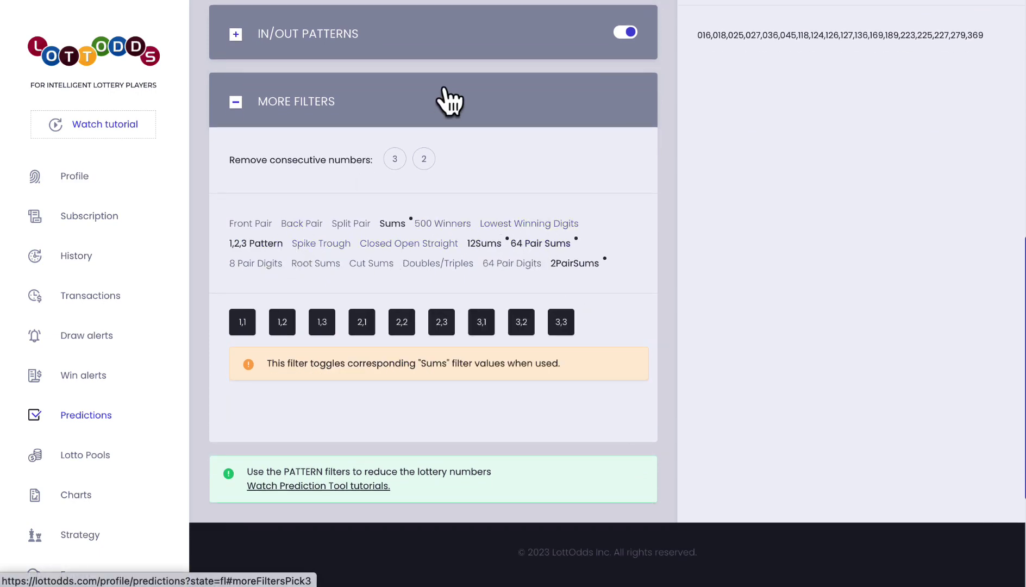
scroll(447, 114, up, 10)
scroll(458, 297, down, 12)
scroll(458, 288, up, 1)
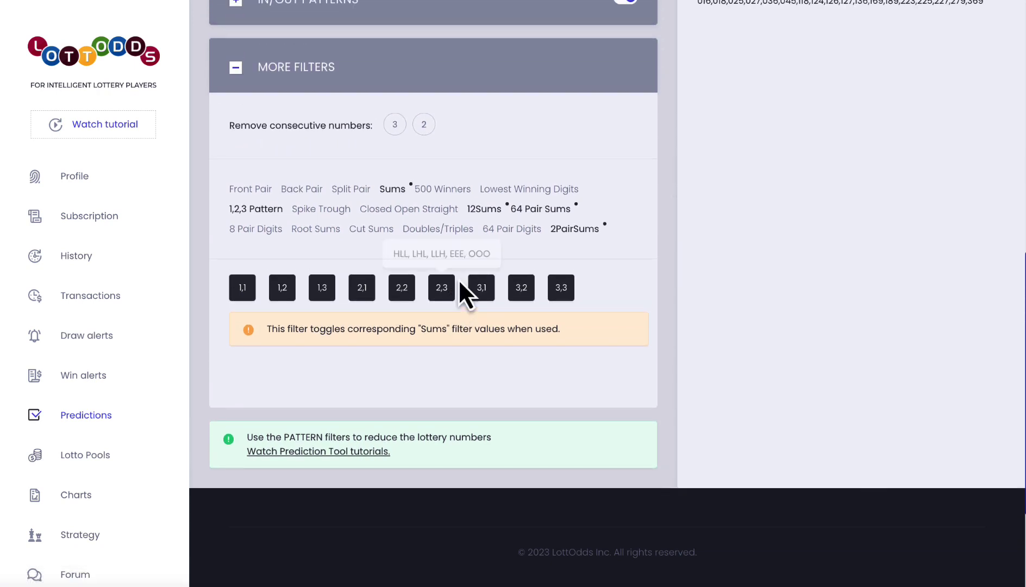
click(560, 287)
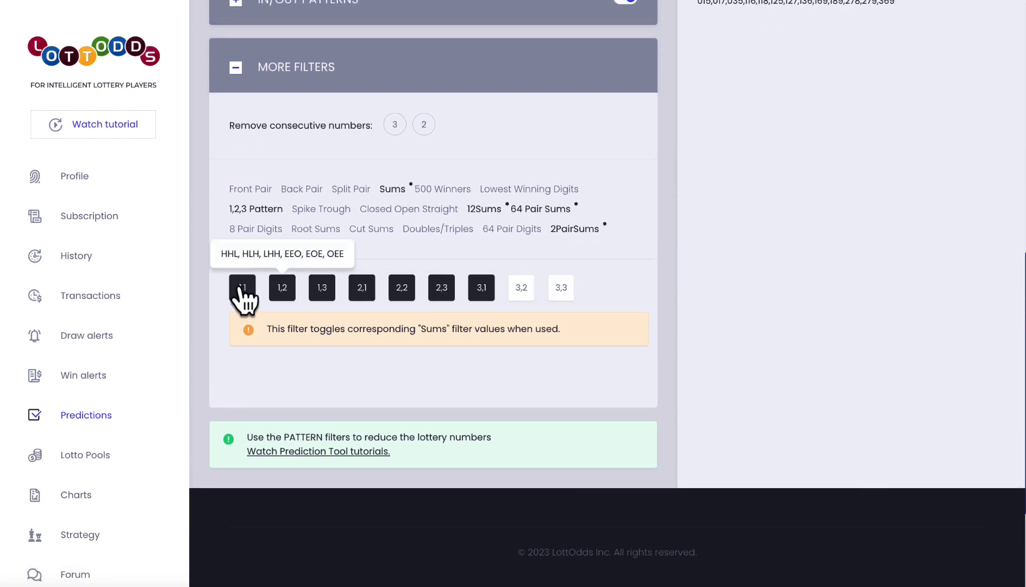
Narrow the 12Sums prediction filter to the 2,1 pattern only and highlight the resulting box numbers
click(470, 217)
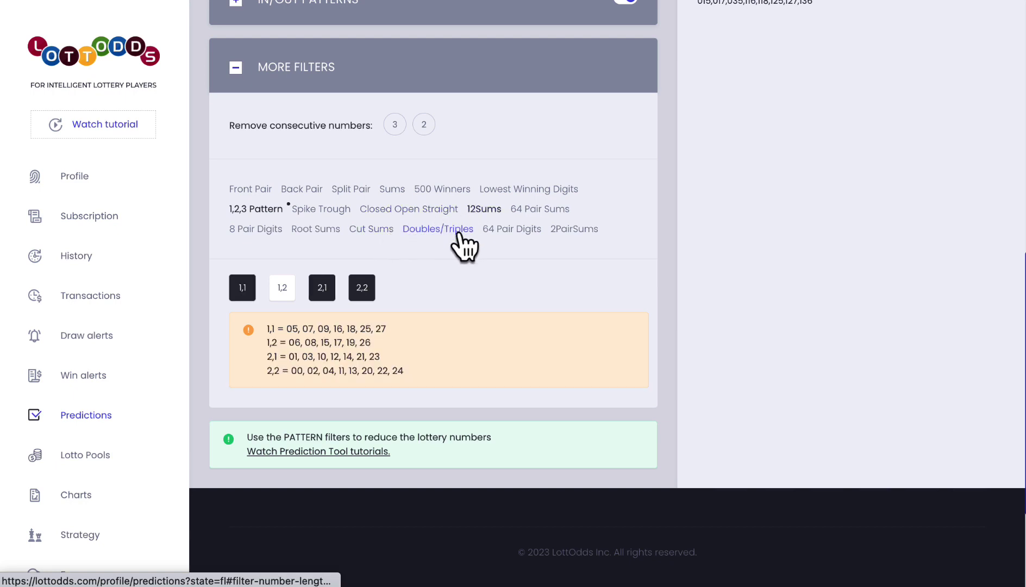
click(289, 292)
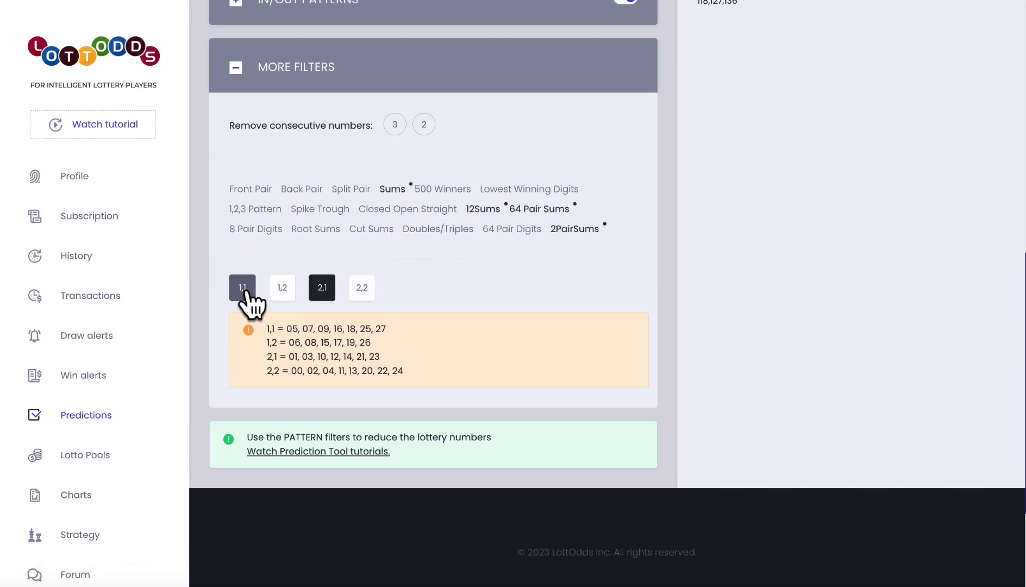
scroll(685, 174, up, 6)
drag(751, 119, 576, 87)
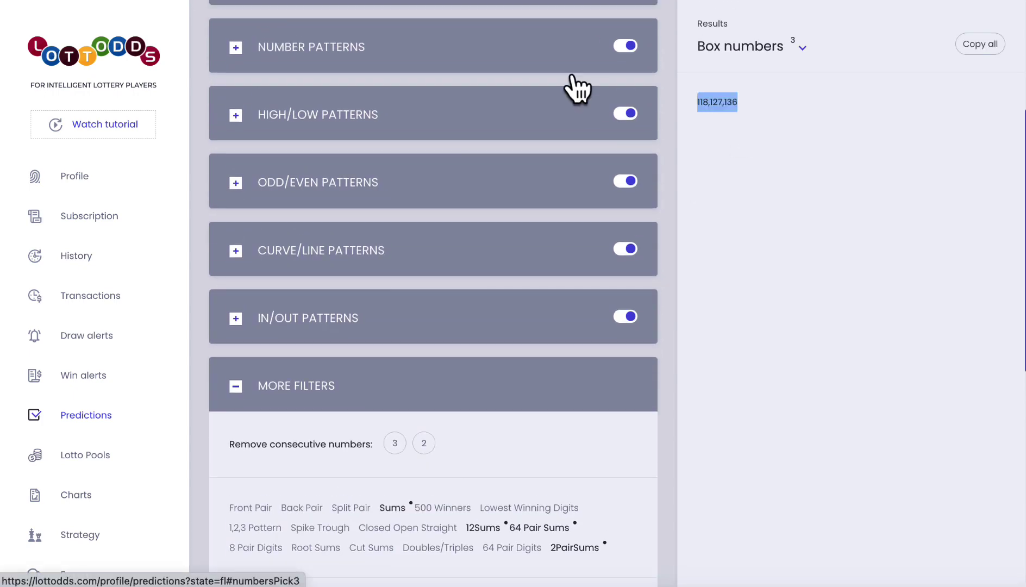
Reopen the Combine Winners list and narrow its 12SUM filter to winners with the 2,1 pattern
scroll(696, 252, up, 5)
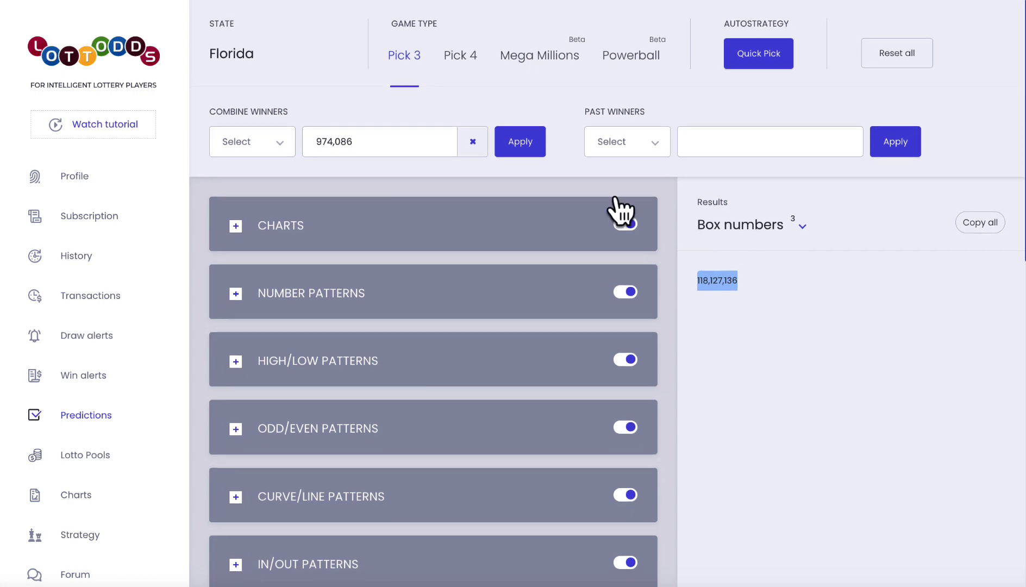
click(277, 151)
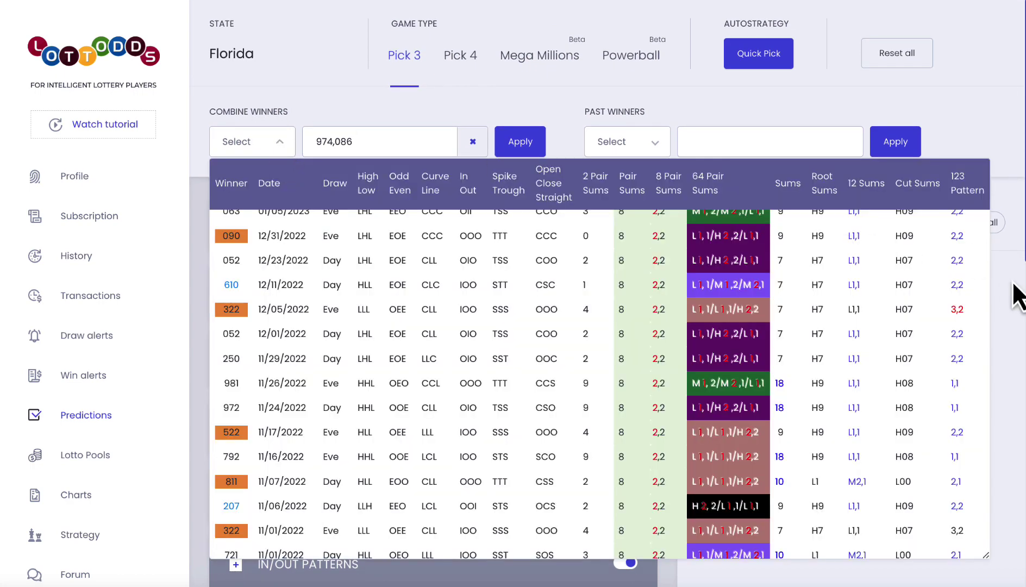
scroll(989, 303, up, 3)
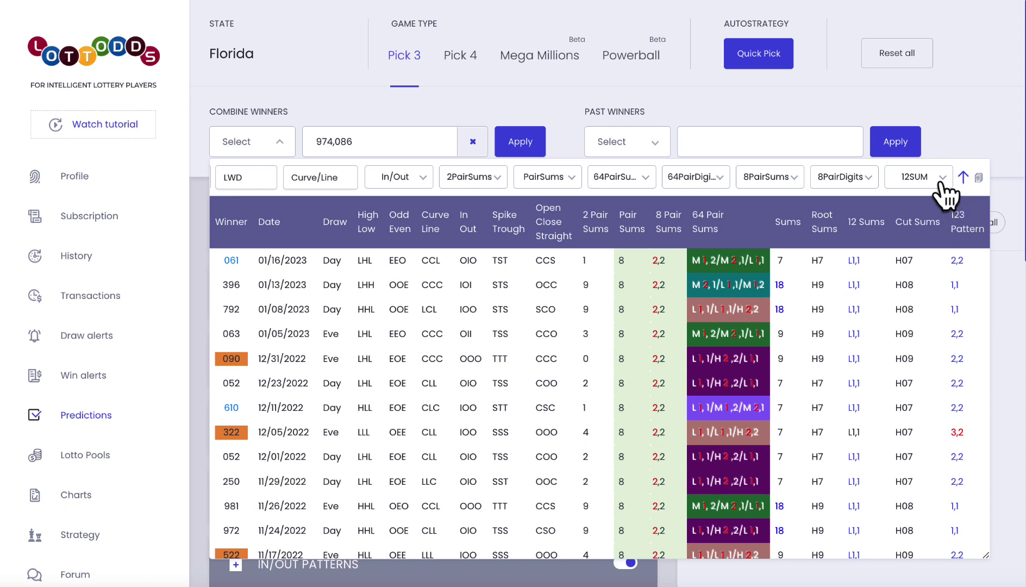
click(946, 187)
click(927, 321)
click(930, 325)
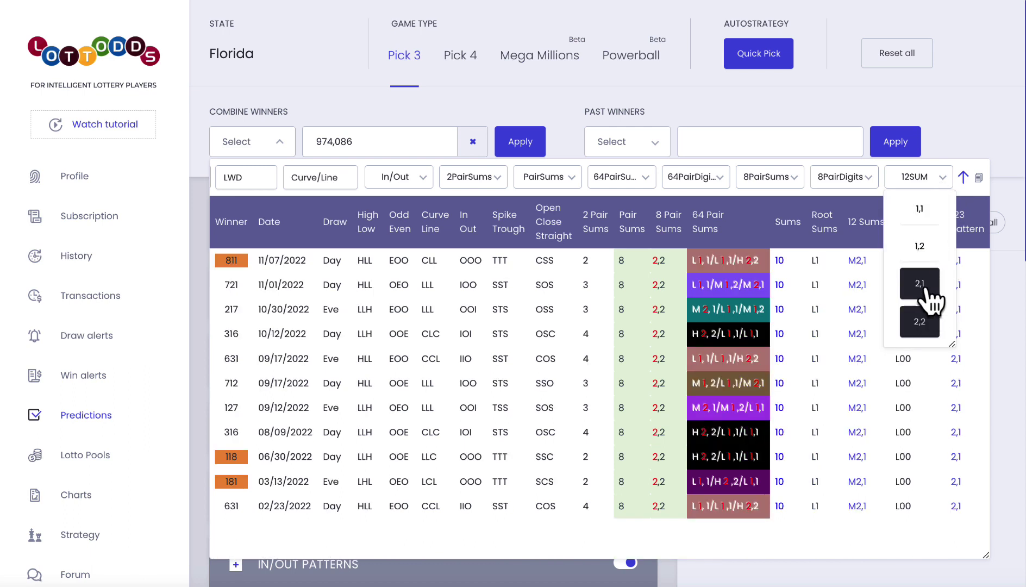
click(930, 185)
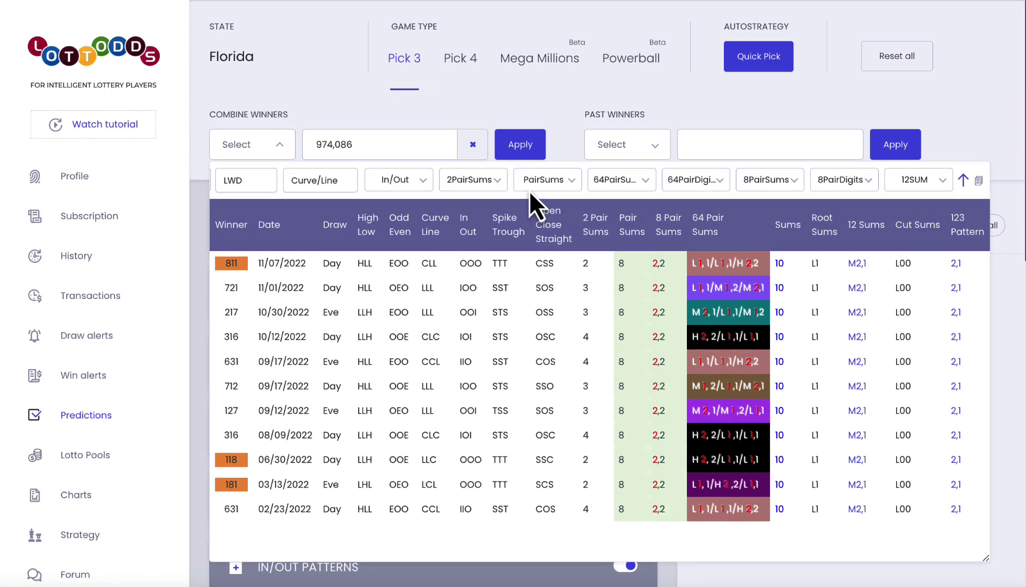
Narrow the 123 filter in the Combine Winners list to the 2,1 pattern only
scroll(324, 179, left, 6)
scroll(324, 193, left, 1)
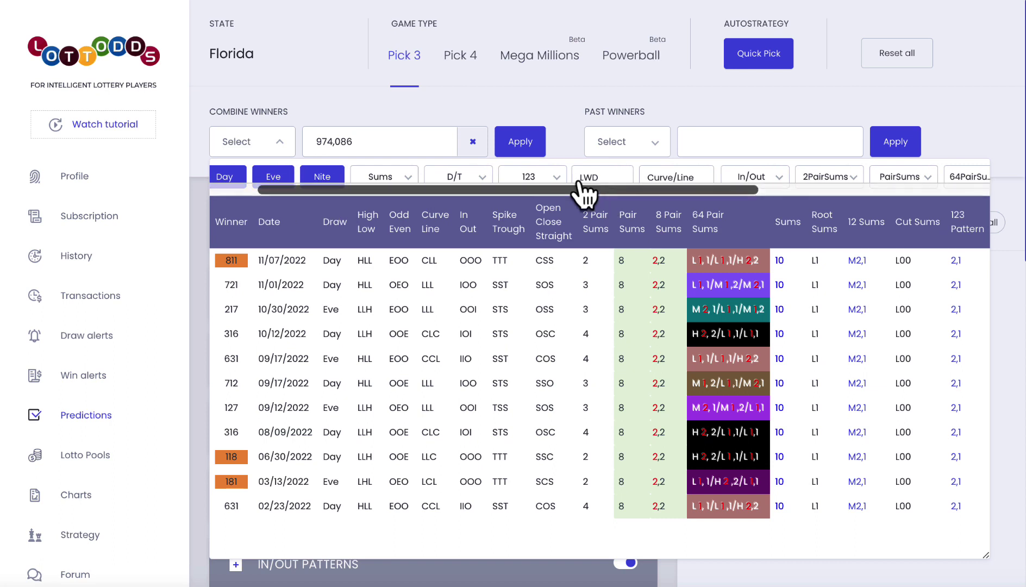
click(556, 179)
click(534, 247)
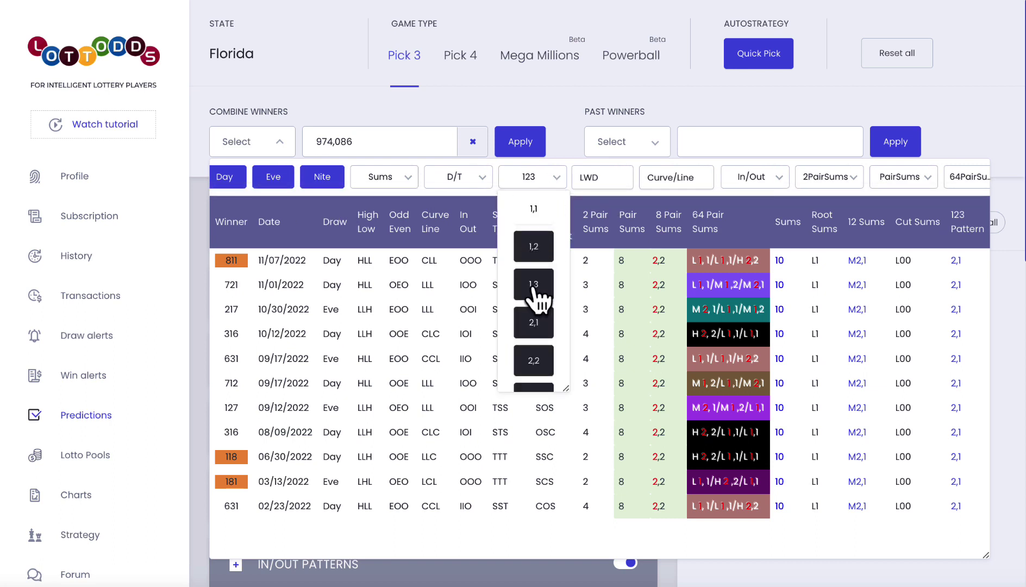
click(534, 284)
scroll(536, 326, down, 1)
click(534, 306)
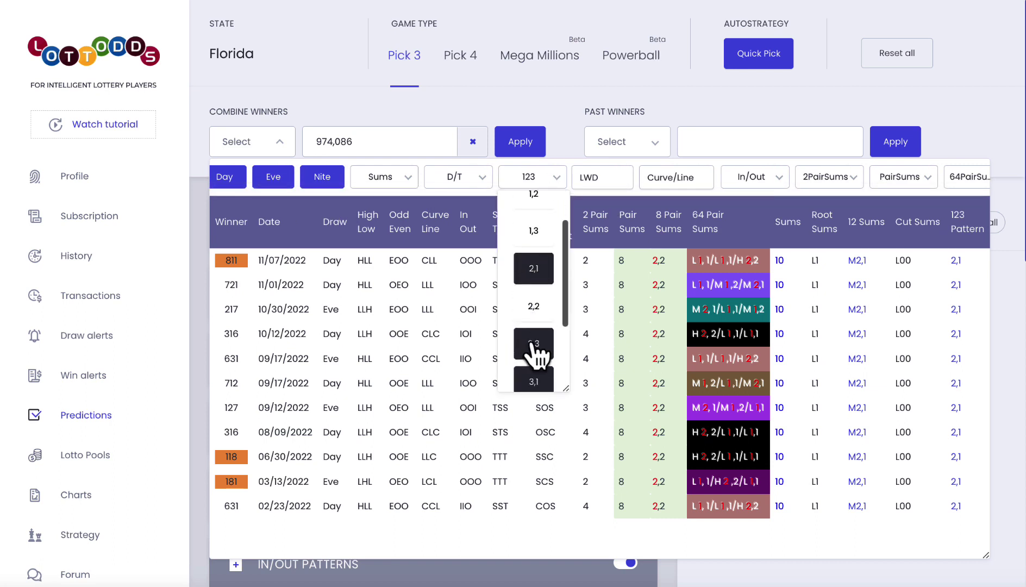
click(536, 343)
click(541, 381)
scroll(545, 324, down, 1)
click(538, 364)
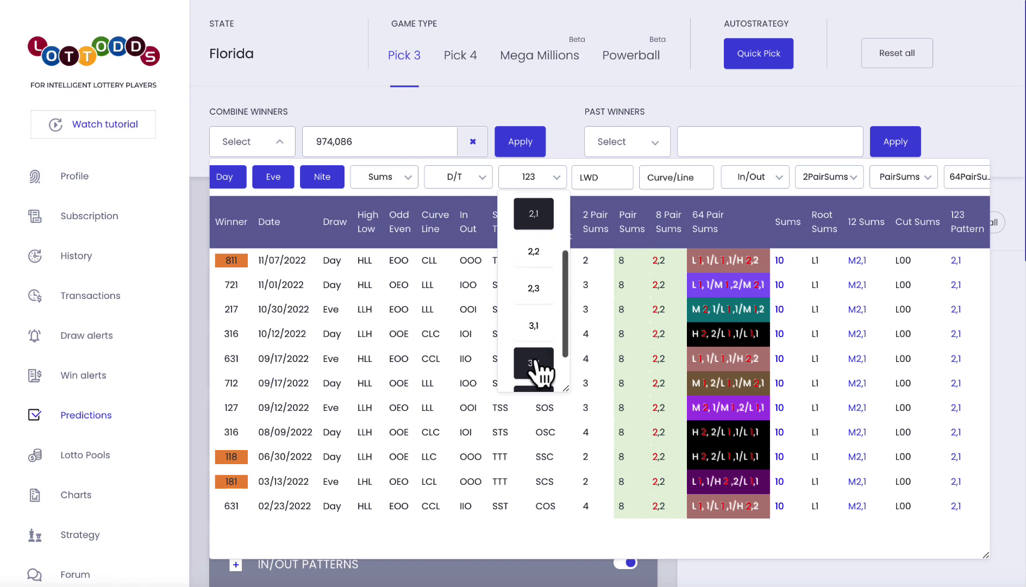
scroll(538, 365, down, 1)
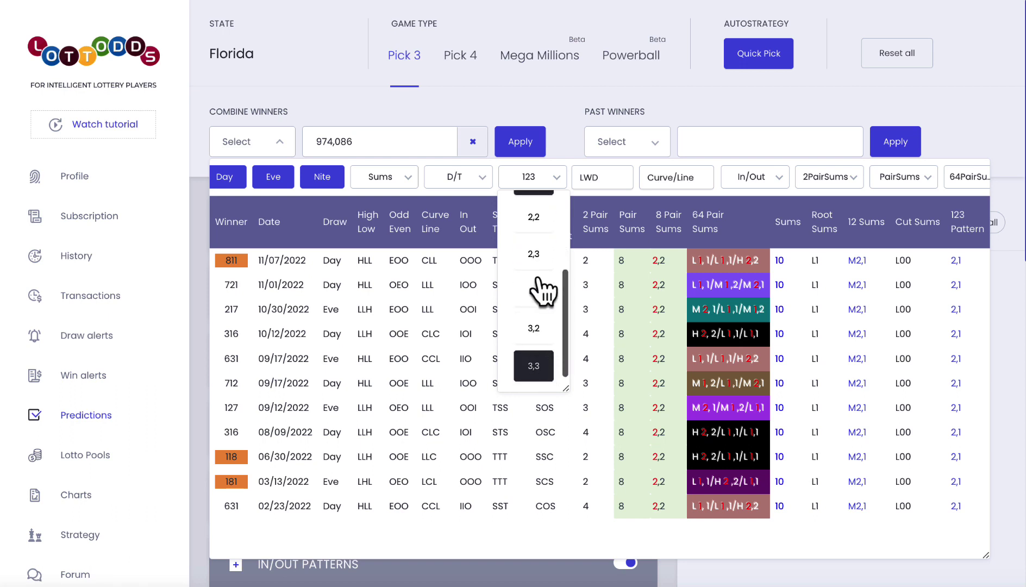
scroll(543, 286, up, 5)
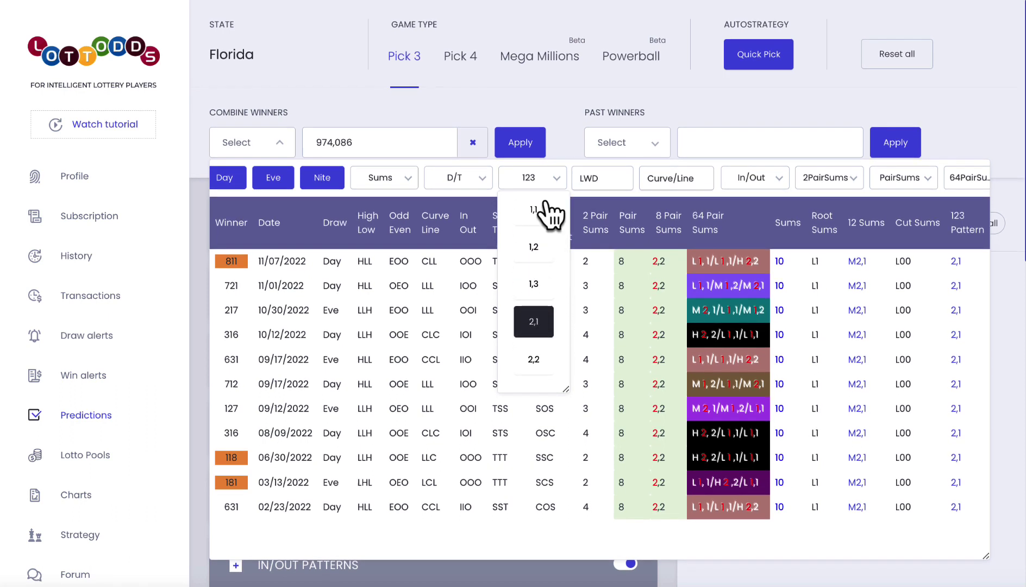
click(556, 180)
scroll(843, 349, down, 1)
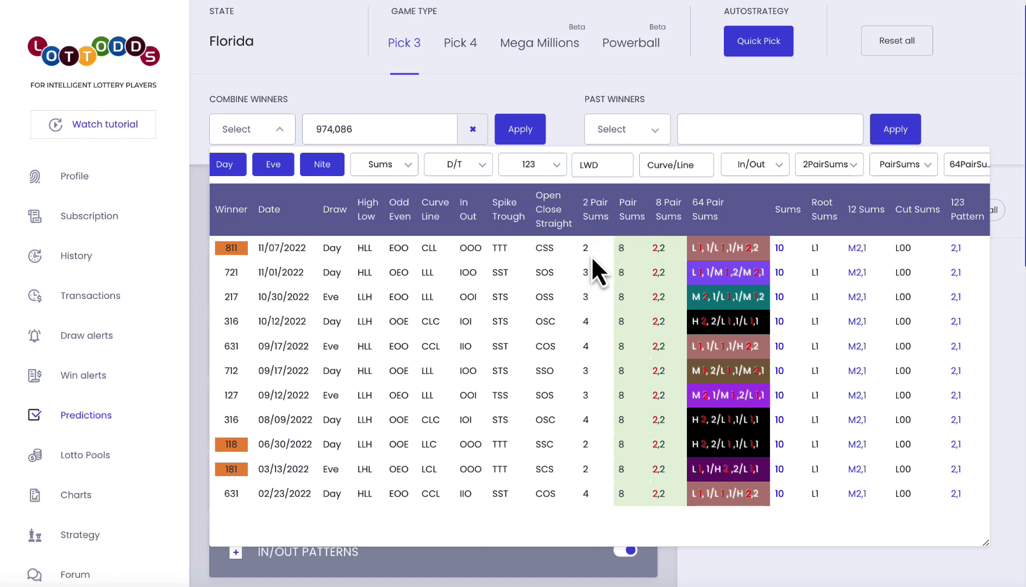
Close the winners list, exclude the value 2 in the 2PairSums filter under More Filters, and highlight the resulting box numbers
click(695, 578)
scroll(688, 565, down, 5)
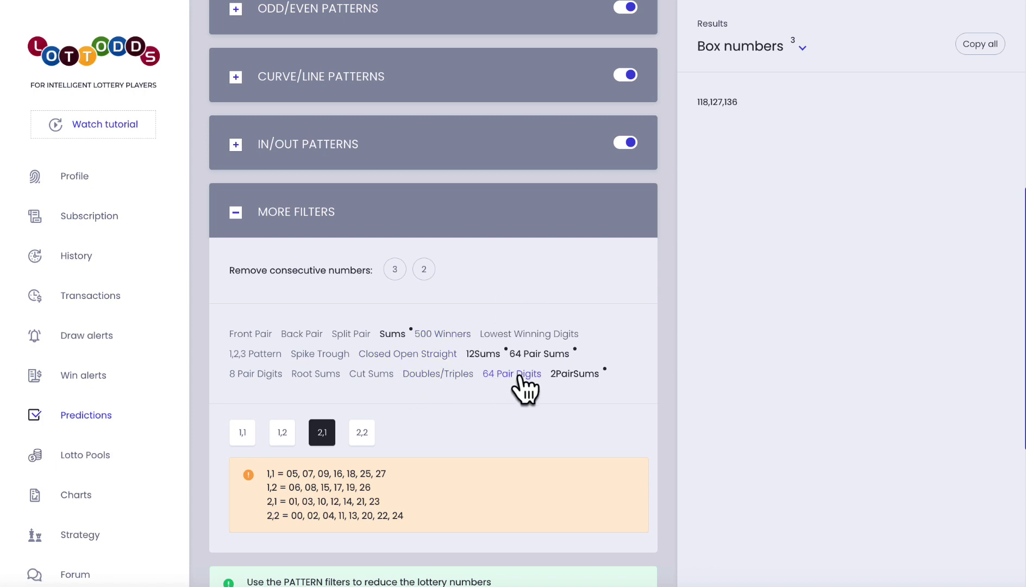
click(568, 381)
click(323, 434)
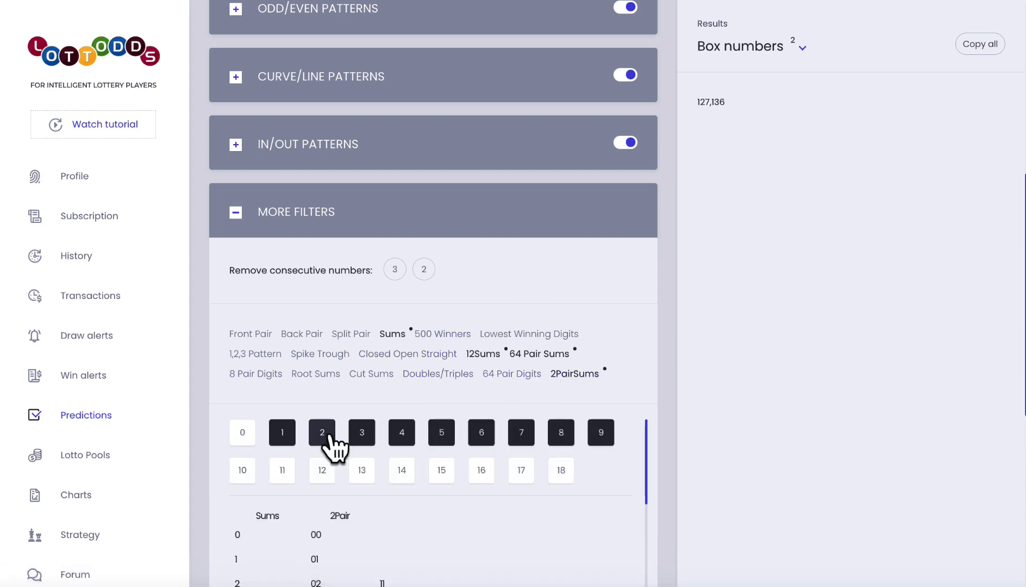
double_click(735, 105)
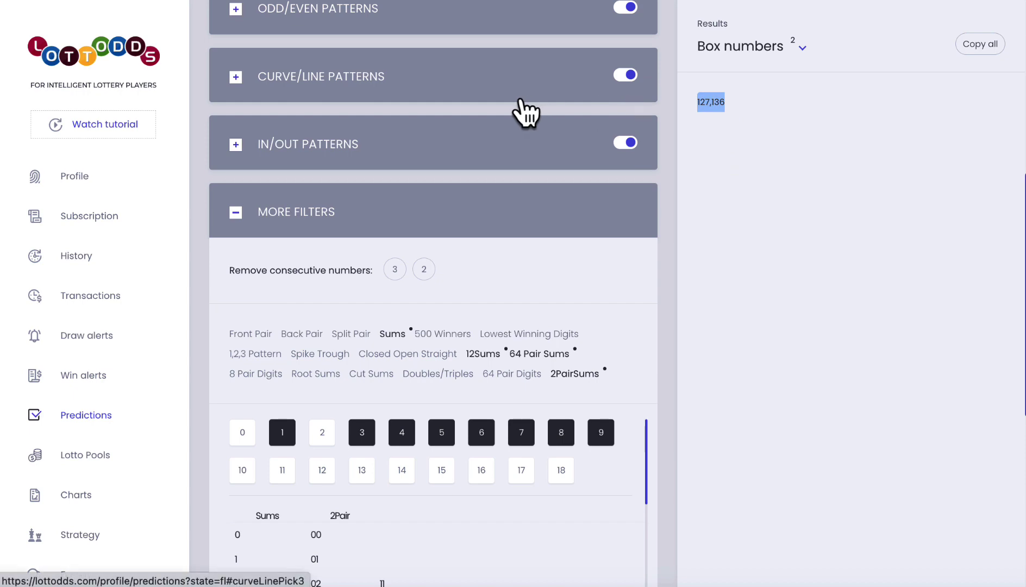
Review the filtered past winners in the Combine Winners list again and close it
scroll(524, 111, up, 2)
scroll(525, 112, up, 5)
click(285, 144)
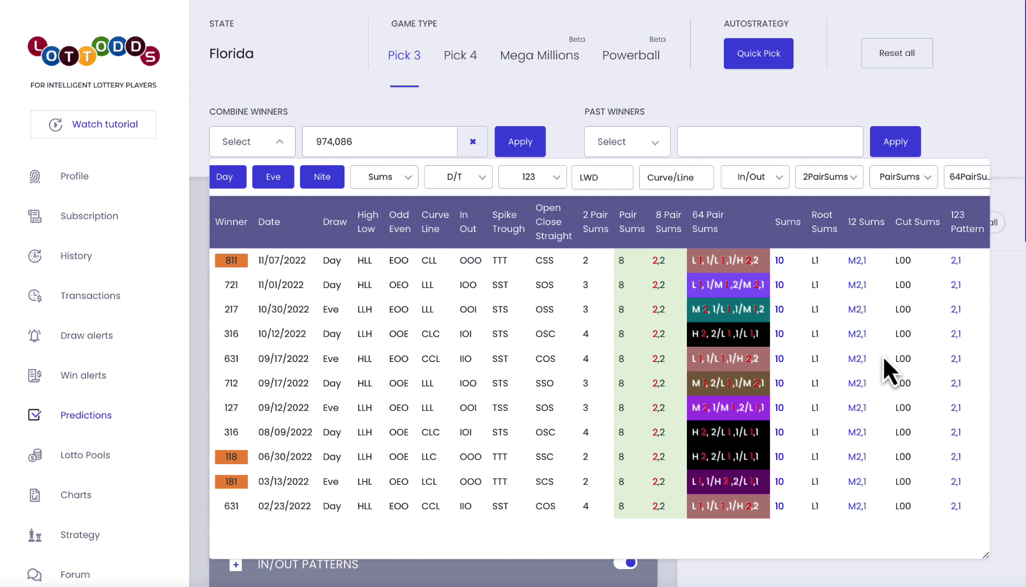
click(794, 569)
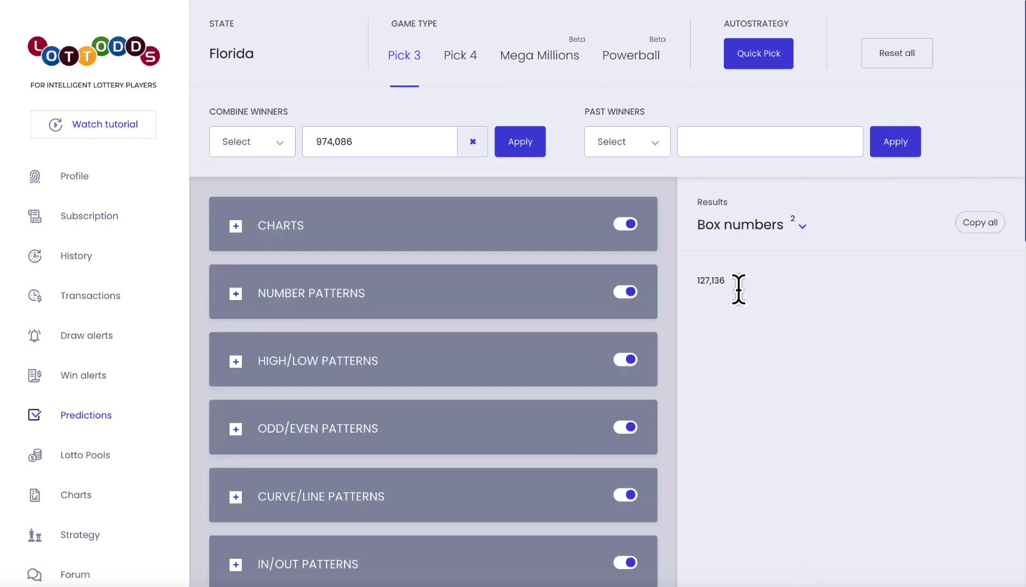
Copy the remaining box numbers 127,136 from the results
drag(738, 288, 702, 280)
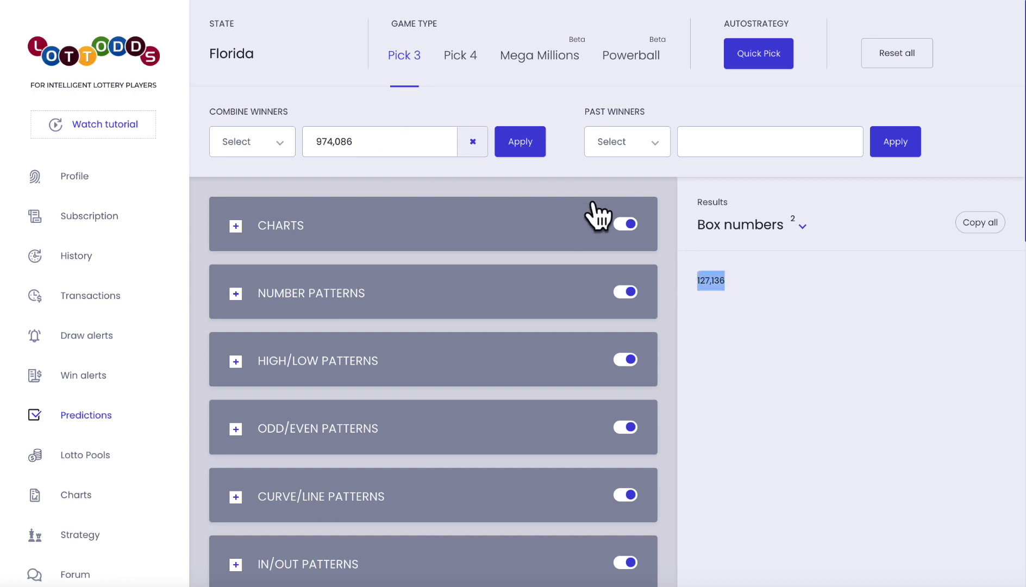
click(723, 281)
click(725, 280)
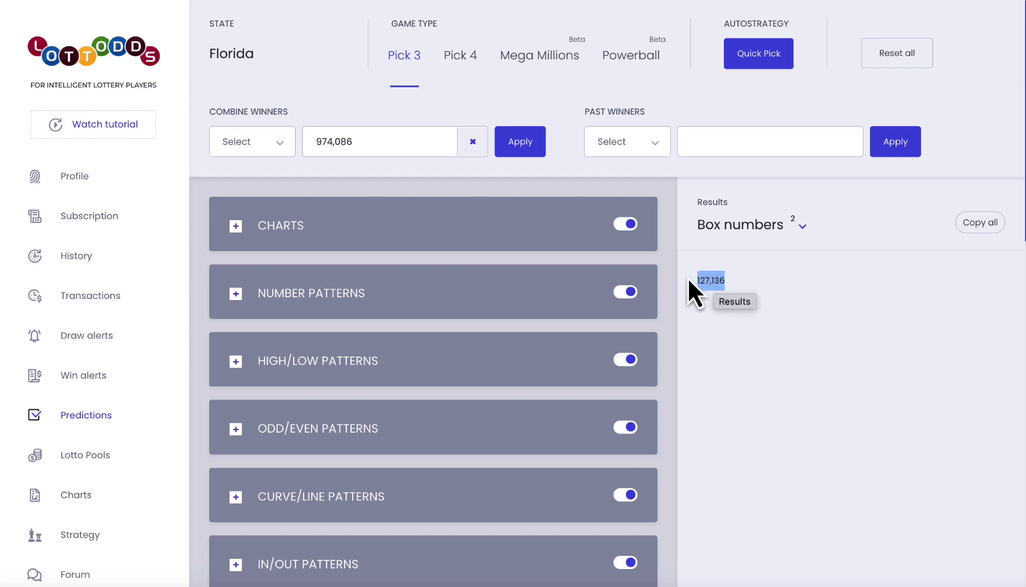
click(734, 279)
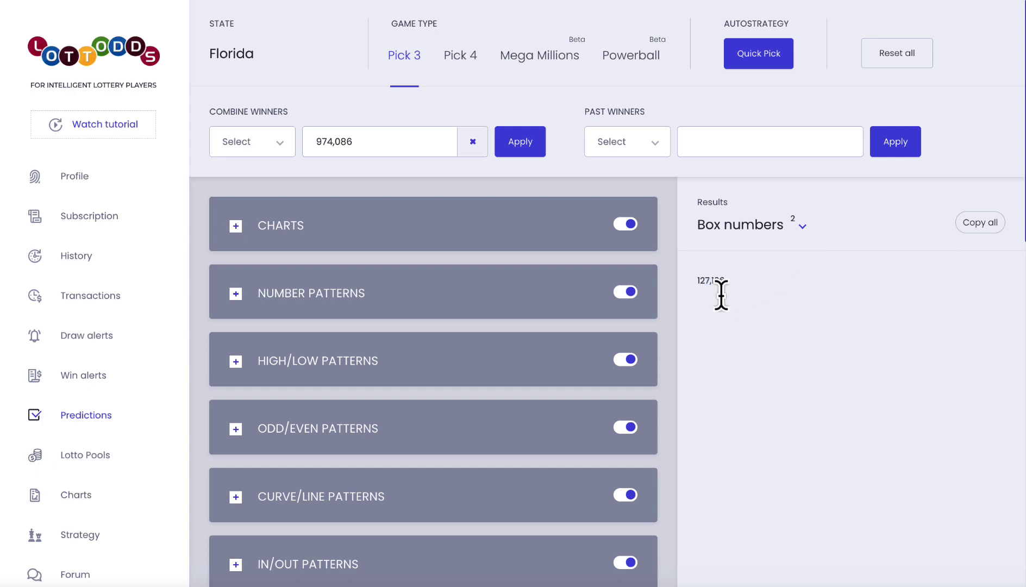
drag(722, 282, 695, 278)
key(ctrl+c)
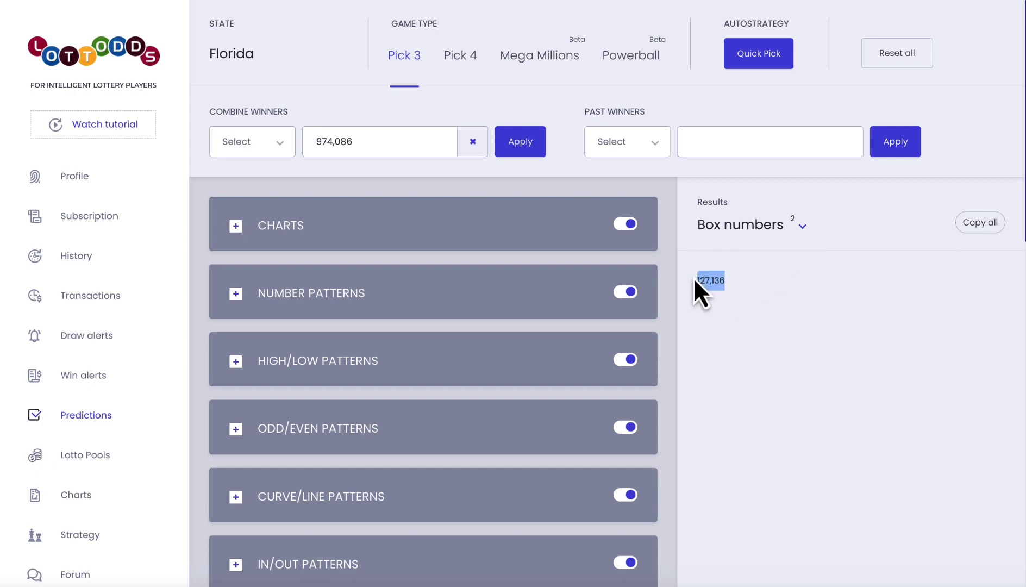
Show My numbers in the results, paste 127,136, and apply the straight option to expand them into all straight combinations
click(803, 239)
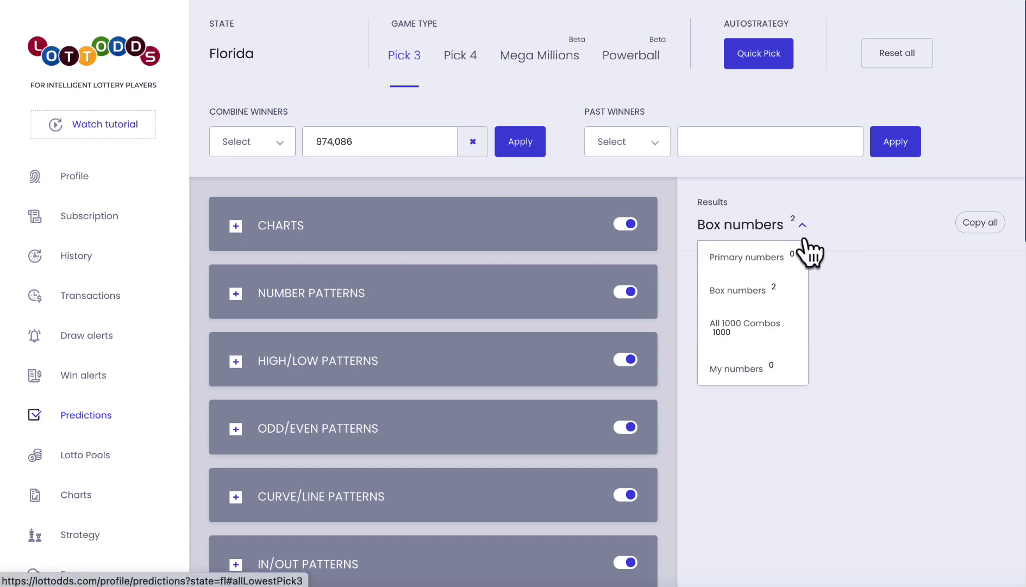
click(744, 371)
click(784, 305)
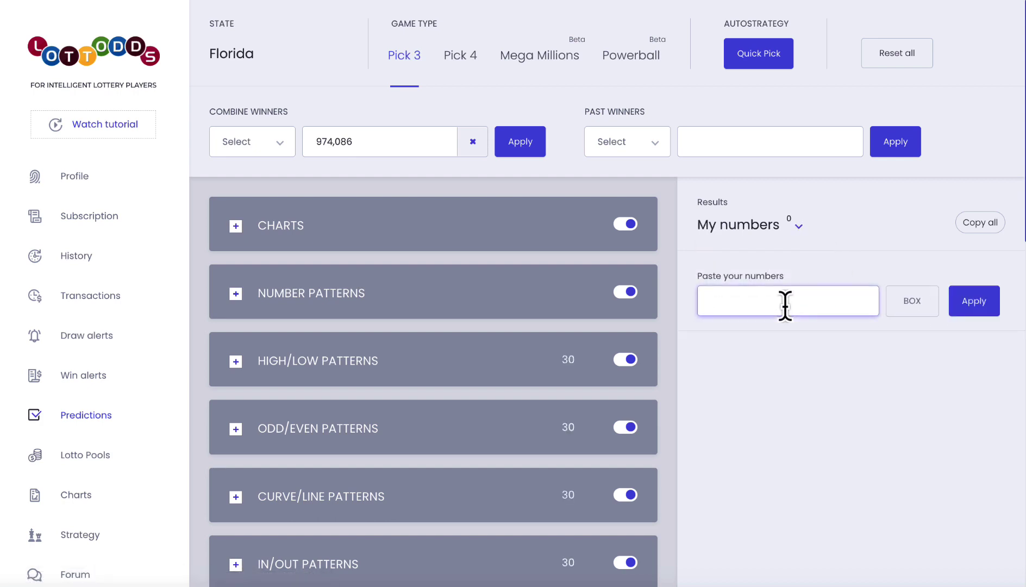
key(ctrl+v)
click(894, 308)
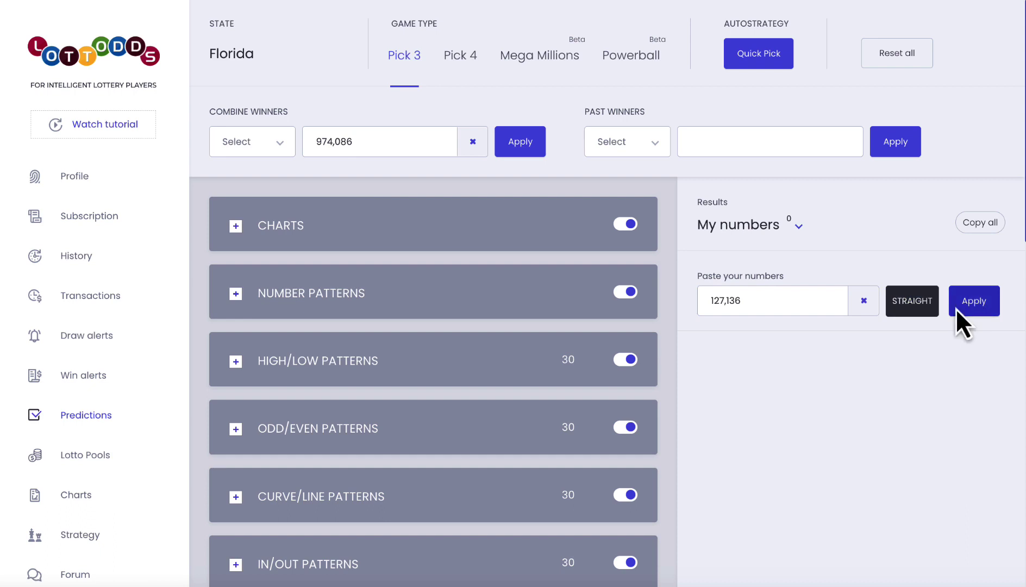
click(972, 302)
drag(879, 360, 603, 373)
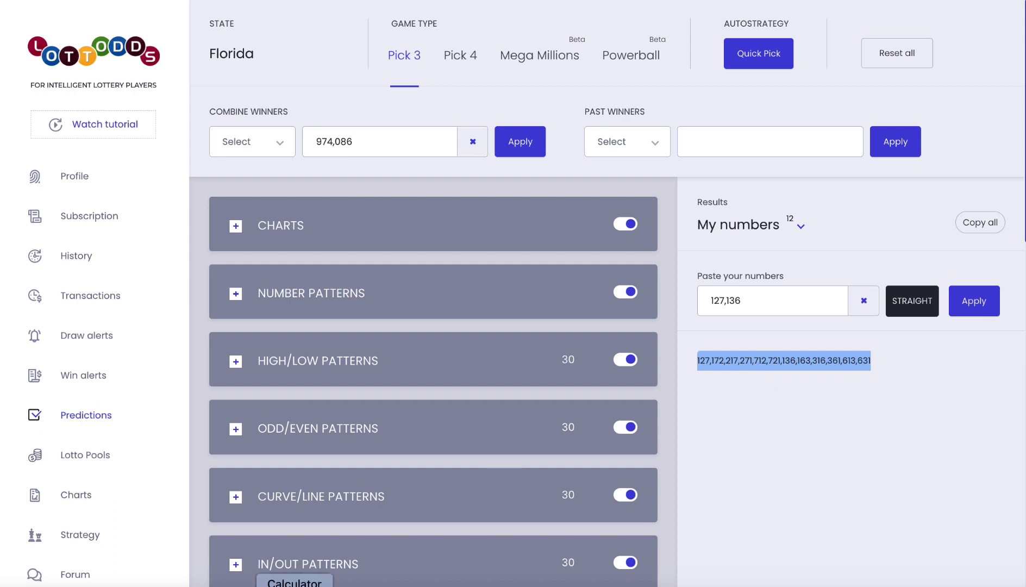
Switch to Calculator, multiply 12 by .25, and close it
click(294, 586)
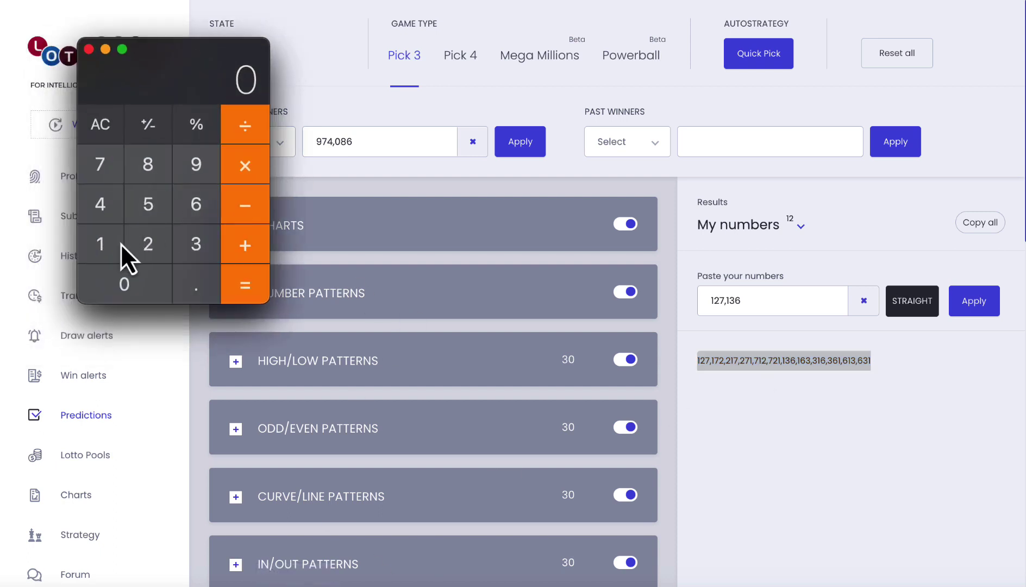
click(119, 243)
click(147, 243)
click(255, 170)
click(206, 273)
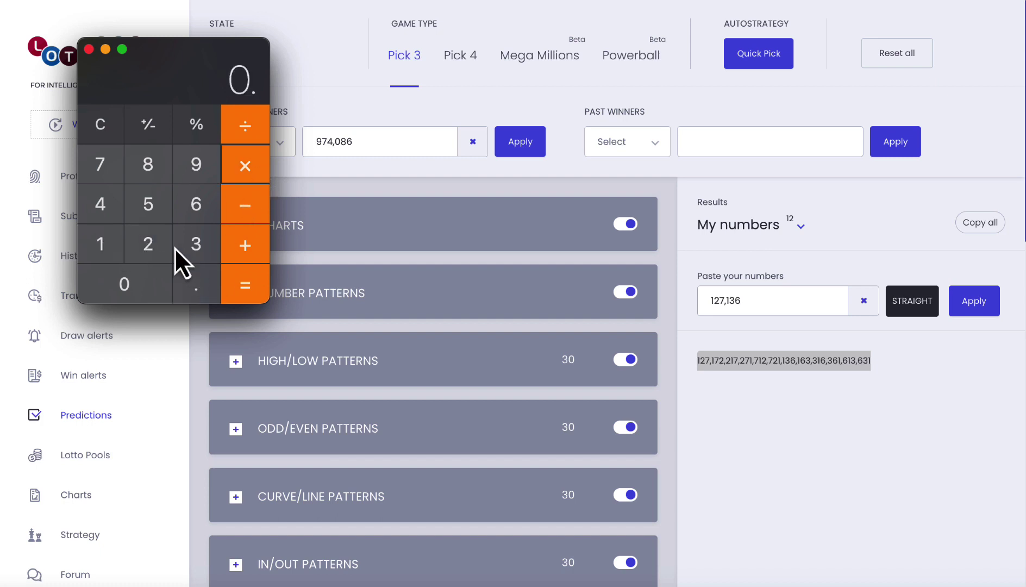
click(166, 242)
click(160, 206)
click(228, 274)
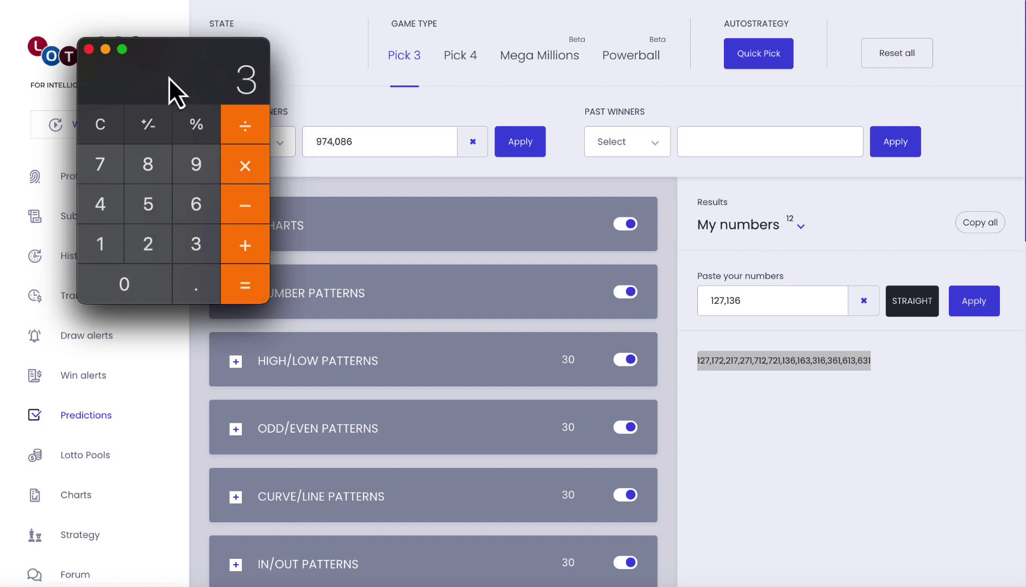
click(88, 48)
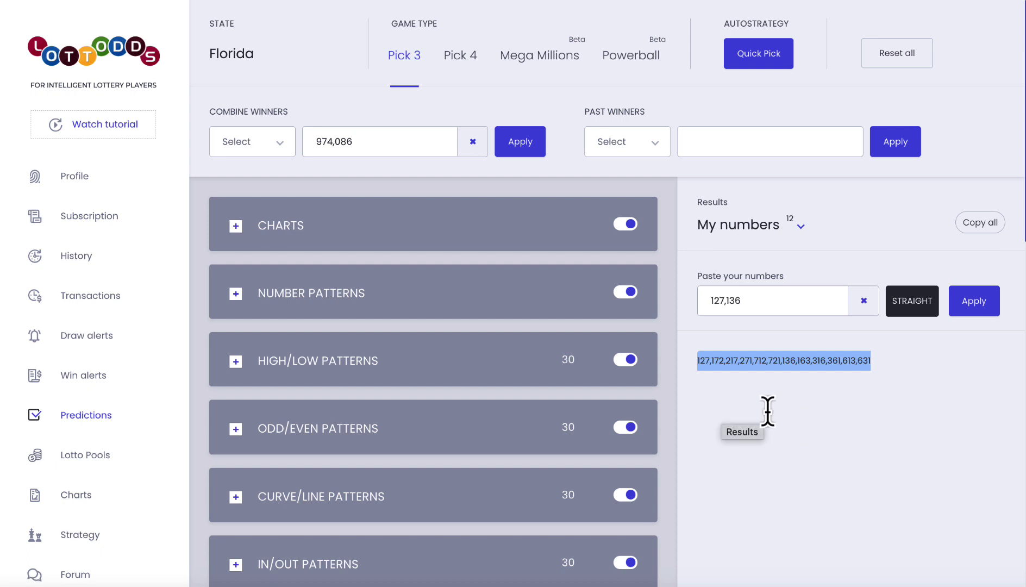
Compare the straight combinations under My numbers with the past winners in the Combine Winners list
click(729, 387)
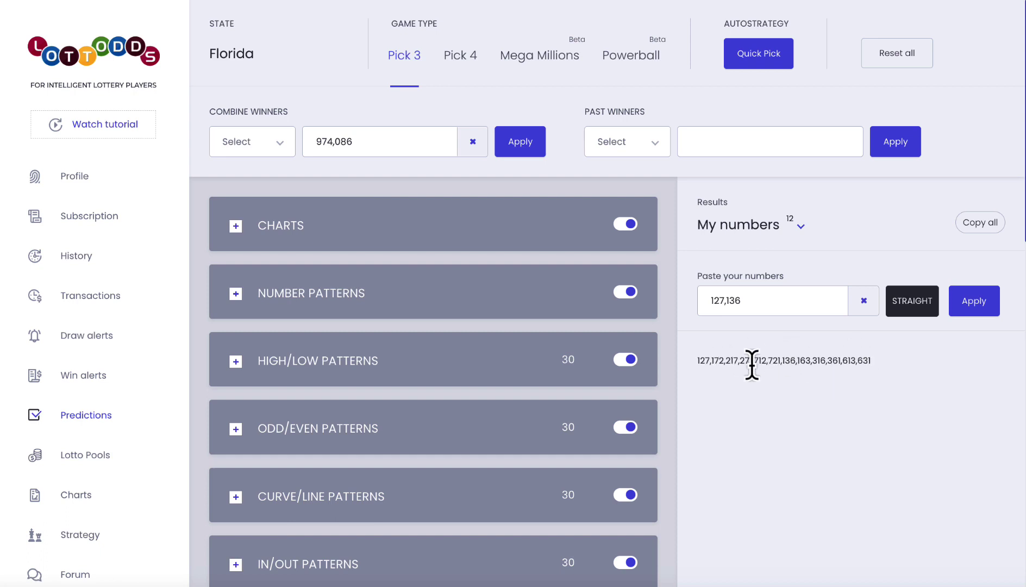
drag(880, 367, 689, 358)
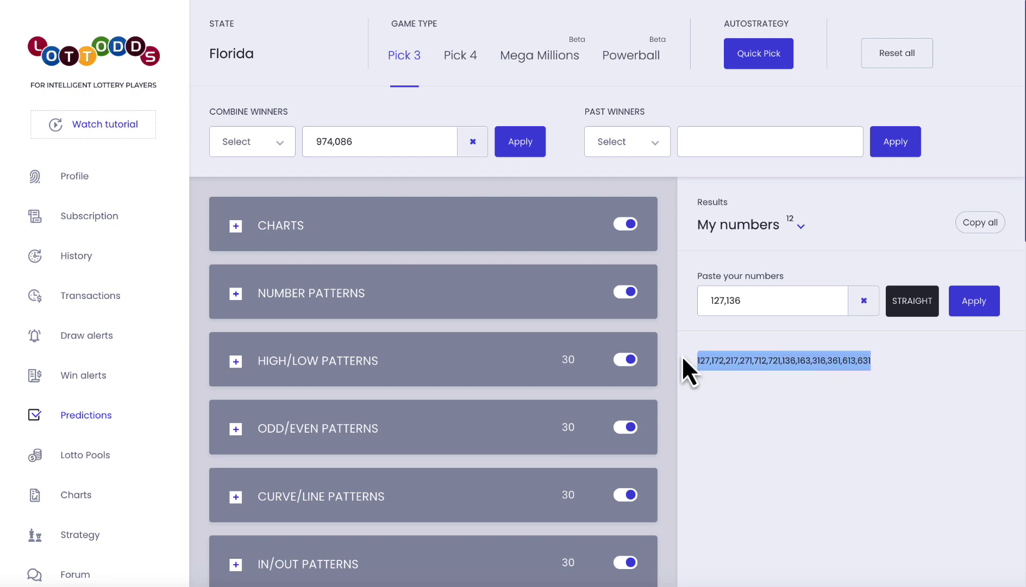
scroll(560, 275, down, 7)
scroll(470, 142, up, 7)
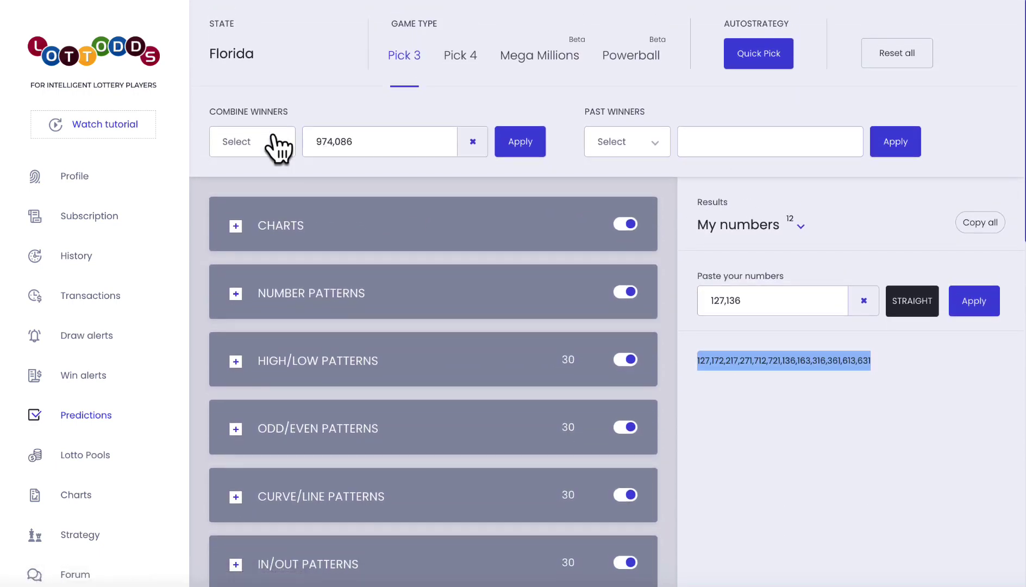
click(276, 144)
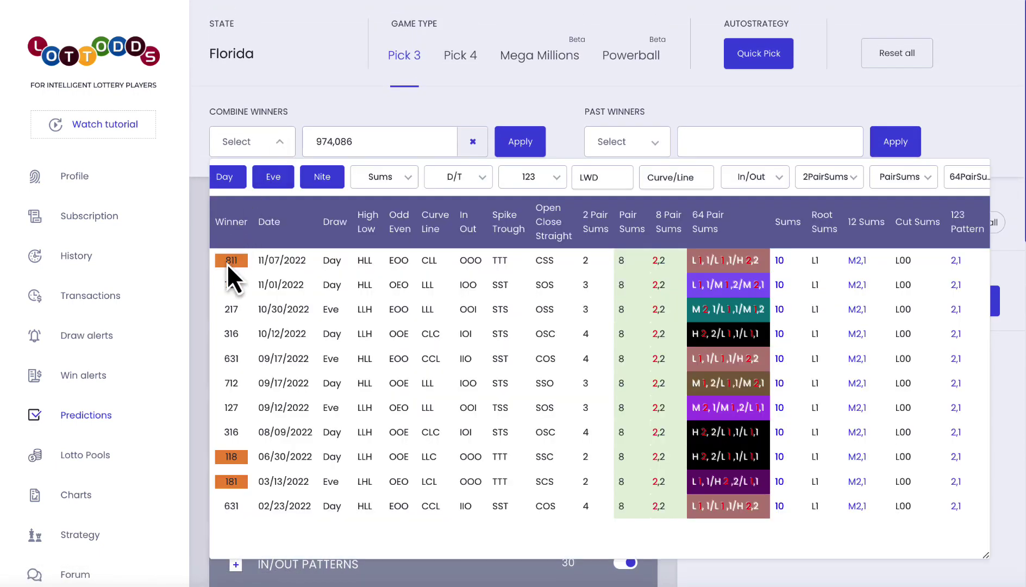
click(963, 571)
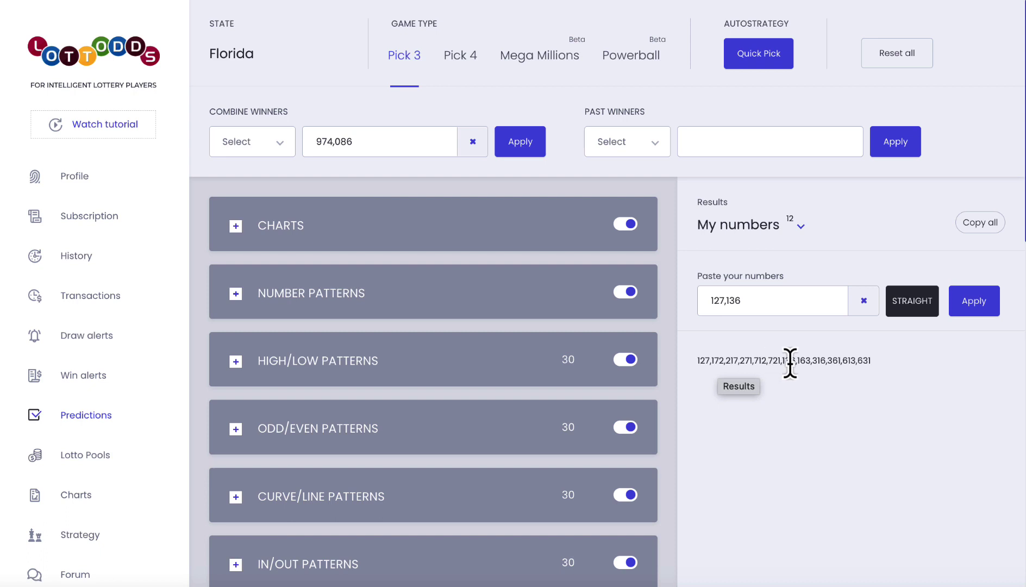
click(279, 145)
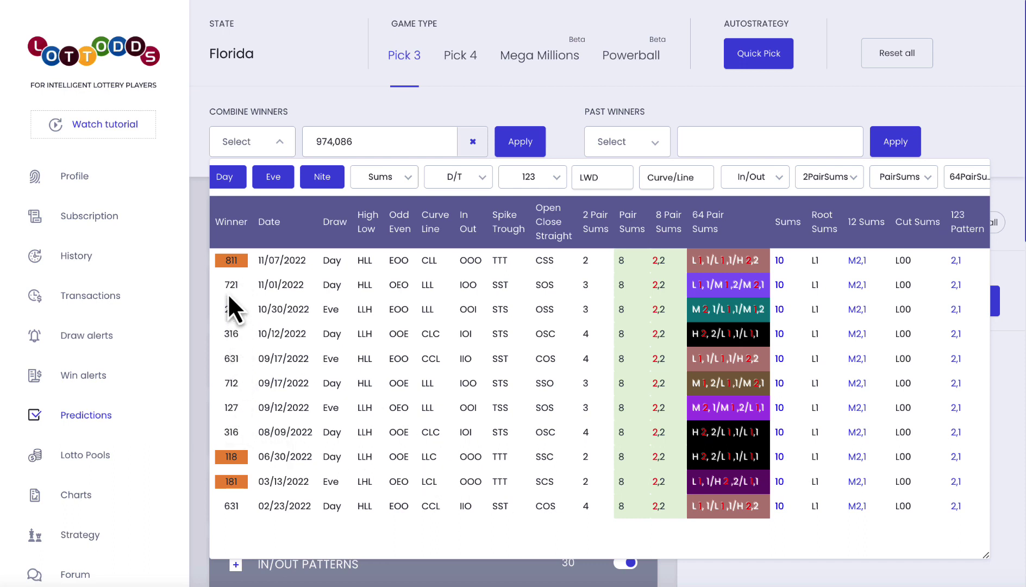
click(799, 569)
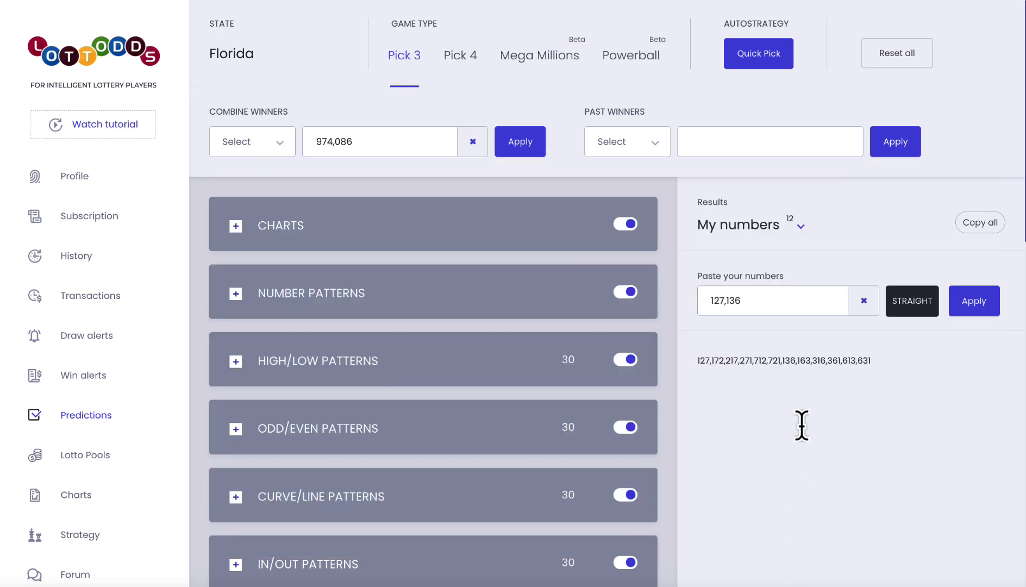
Filter the straight combinations by number pattern, removing first digits 0 and 2 through 9 so only 1 stays allowed
scroll(804, 383, down, 2)
click(379, 228)
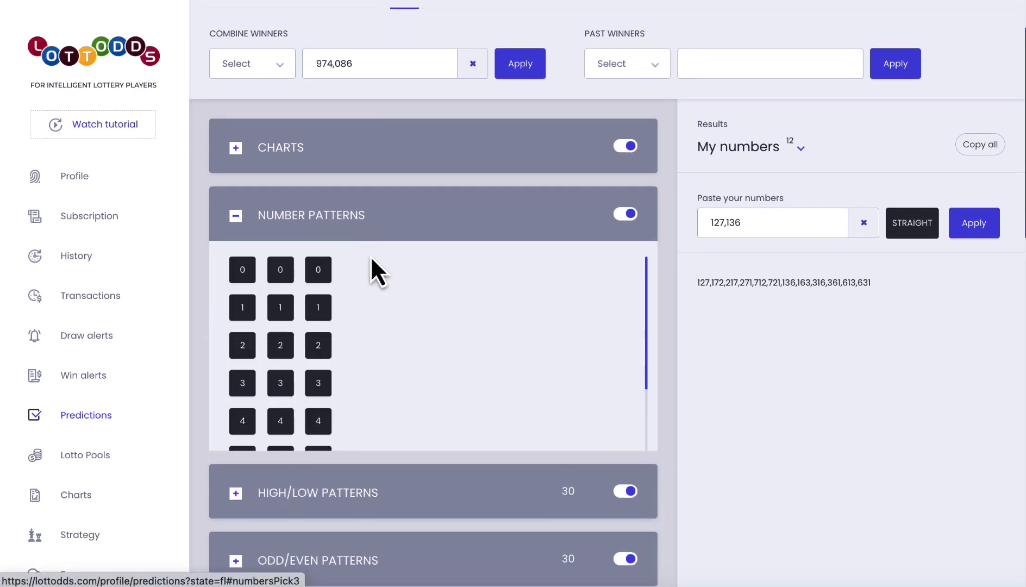
click(243, 272)
click(243, 346)
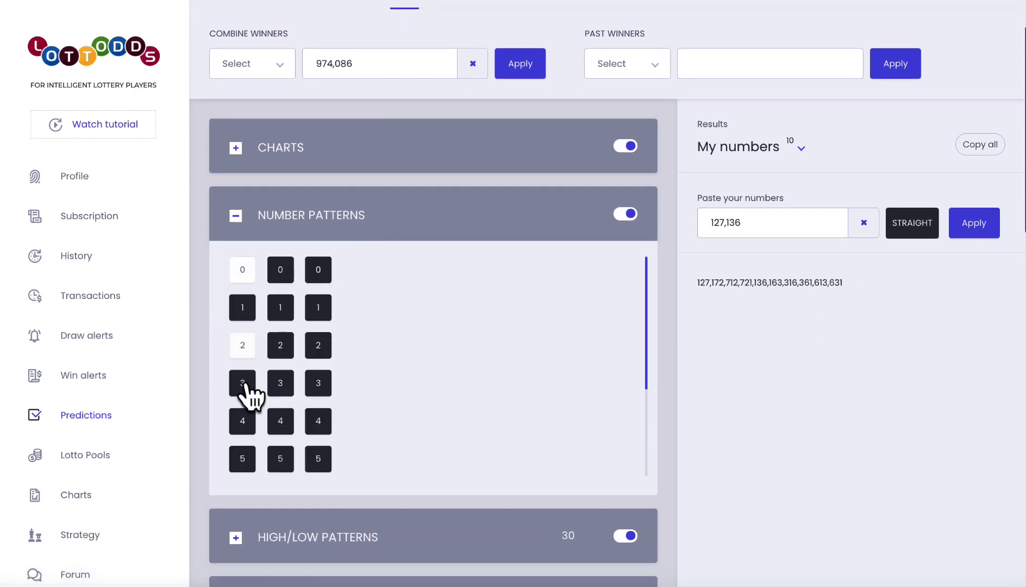
click(242, 383)
click(243, 421)
click(242, 458)
scroll(274, 386, down, 1)
scroll(277, 388, down, 2)
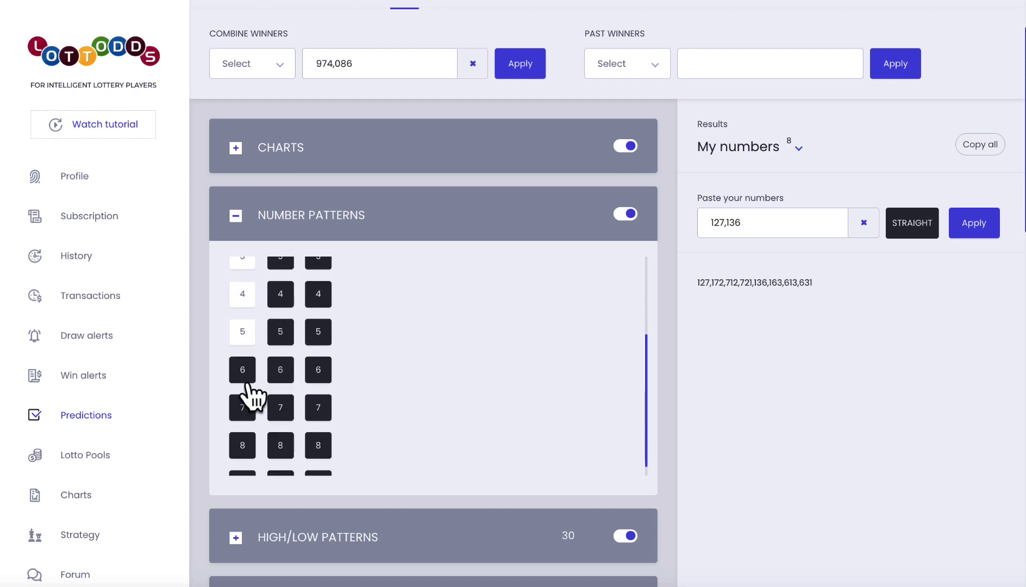
click(242, 378)
click(245, 416)
scroll(245, 416, down, 1)
click(243, 411)
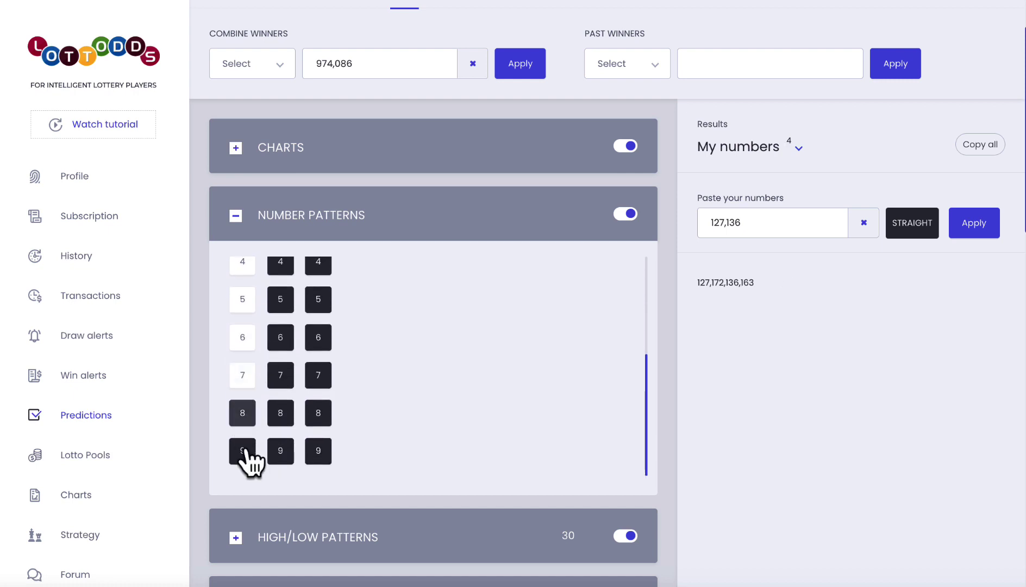
click(248, 457)
Highlight the remaining straight combinations 127,172,136,163 under My numbers
drag(790, 279, 597, 280)
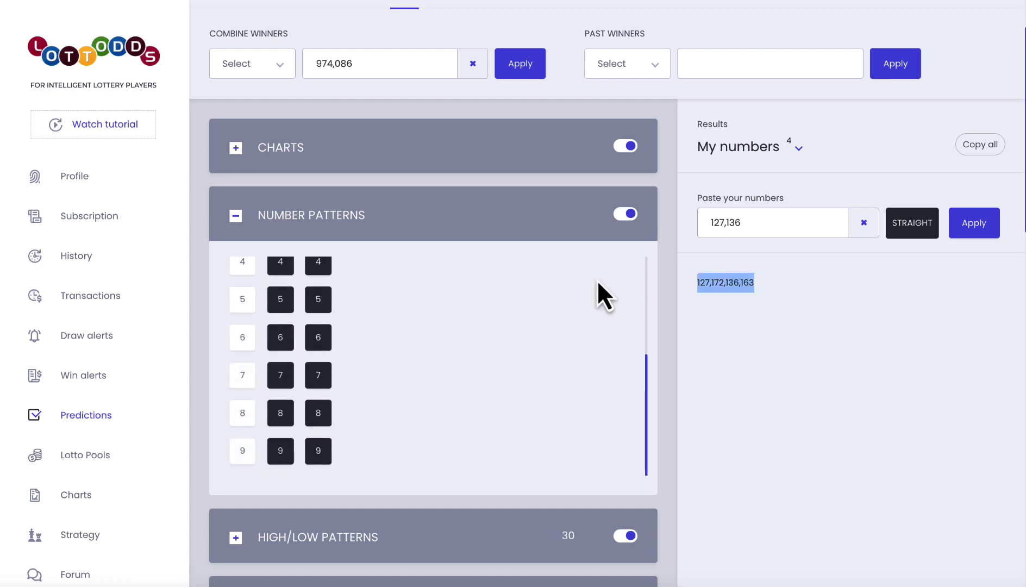
click(763, 283)
drag(763, 282, 677, 281)
scroll(668, 201, up, 2)
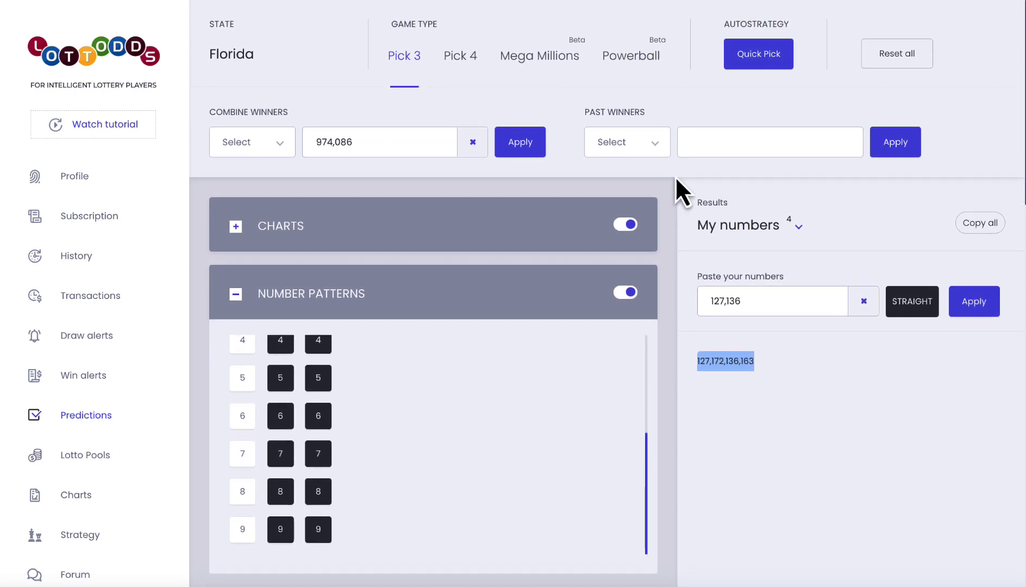
Review the past winners and the available filters in the Combine Winners list, and close it
click(284, 146)
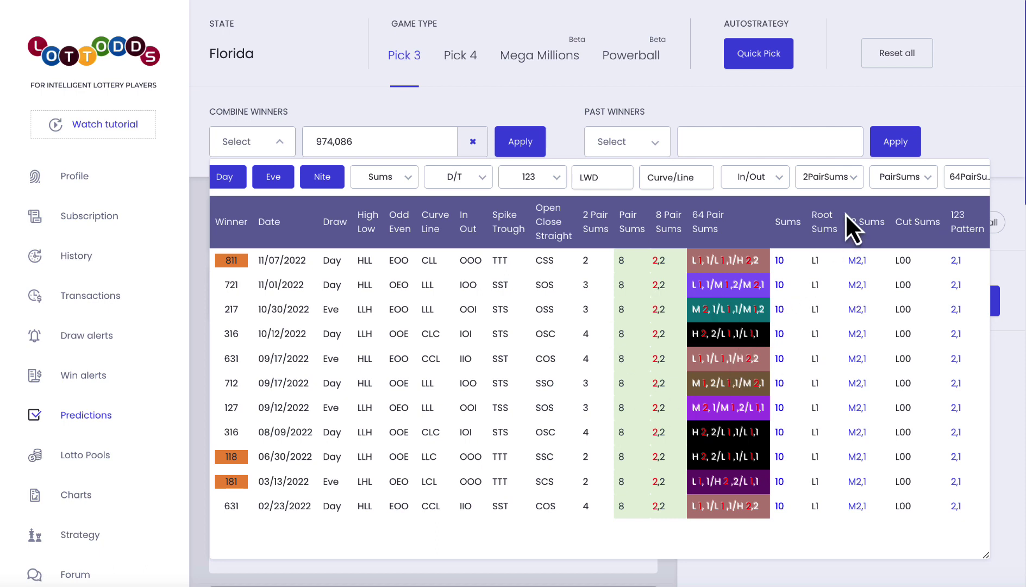
scroll(862, 182, right, 5)
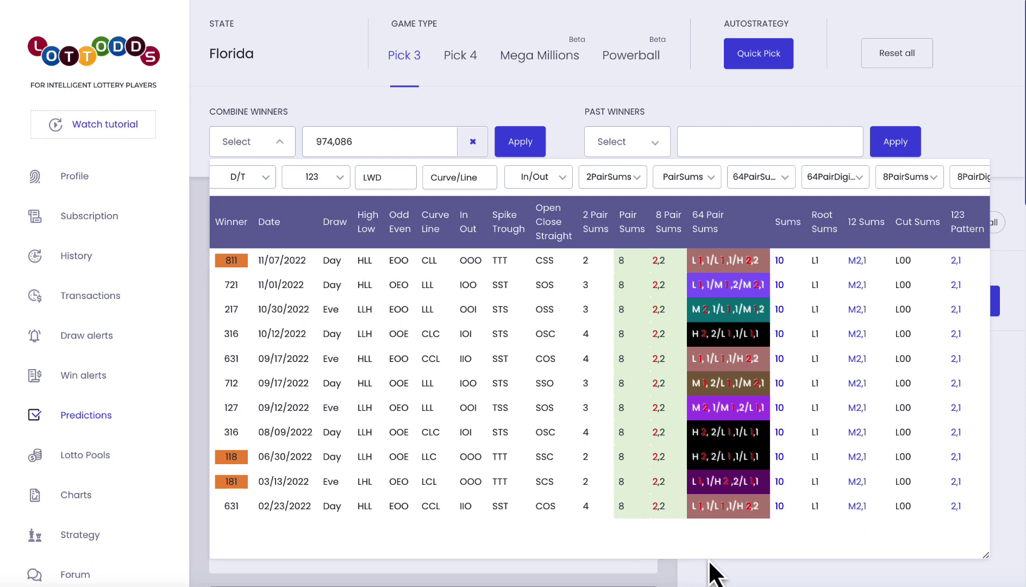
click(837, 566)
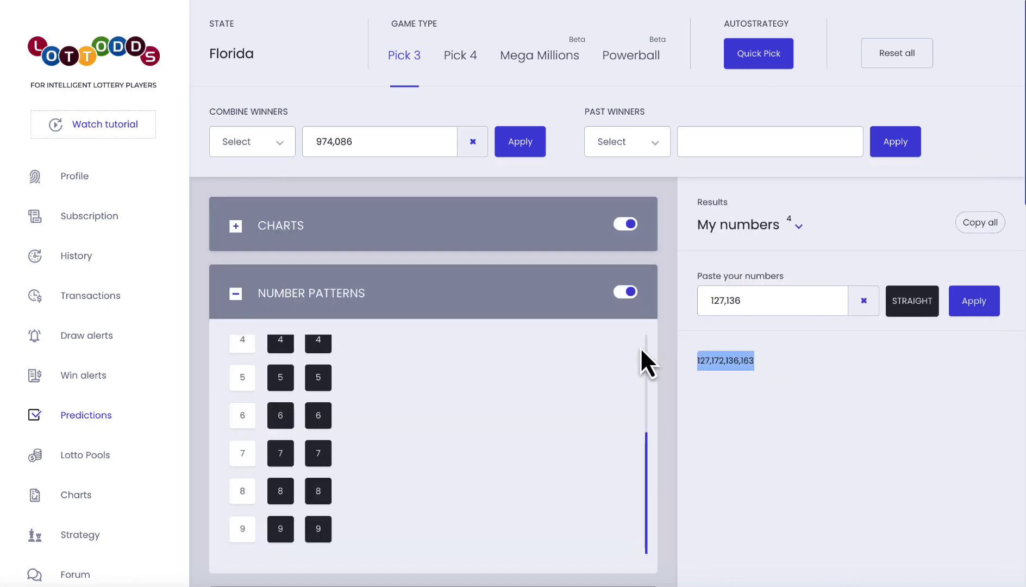
Open the forum, view the "Won TX Box -01-27-23" discussion, and return to the discussion list
scroll(85, 427, down, 3)
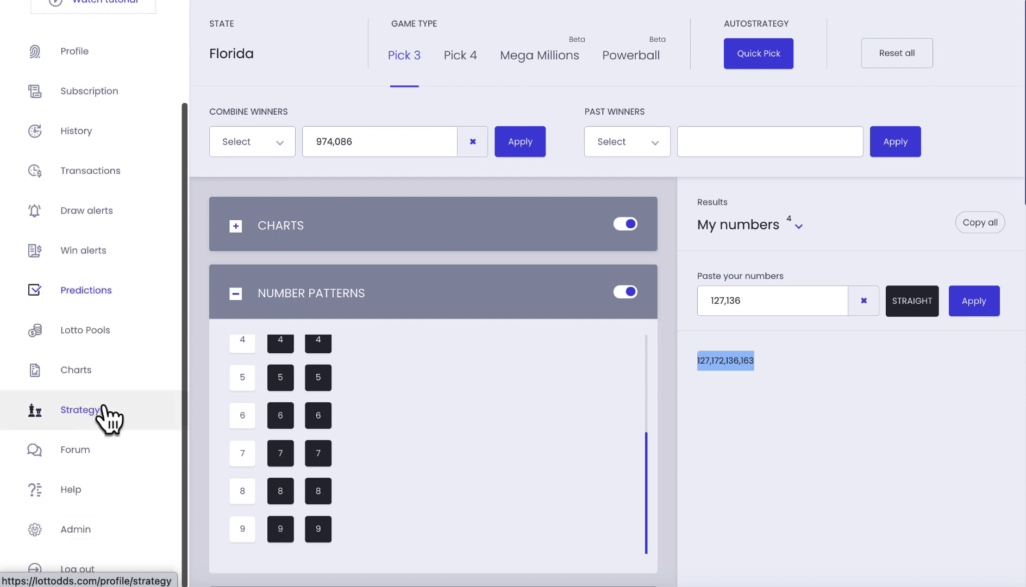
click(78, 452)
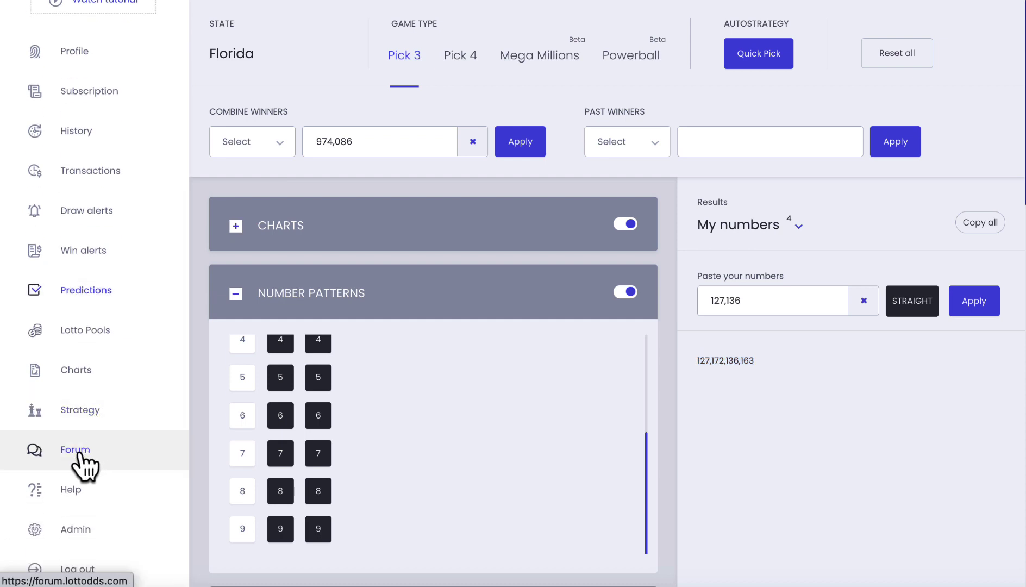
scroll(513, 321, down, 3)
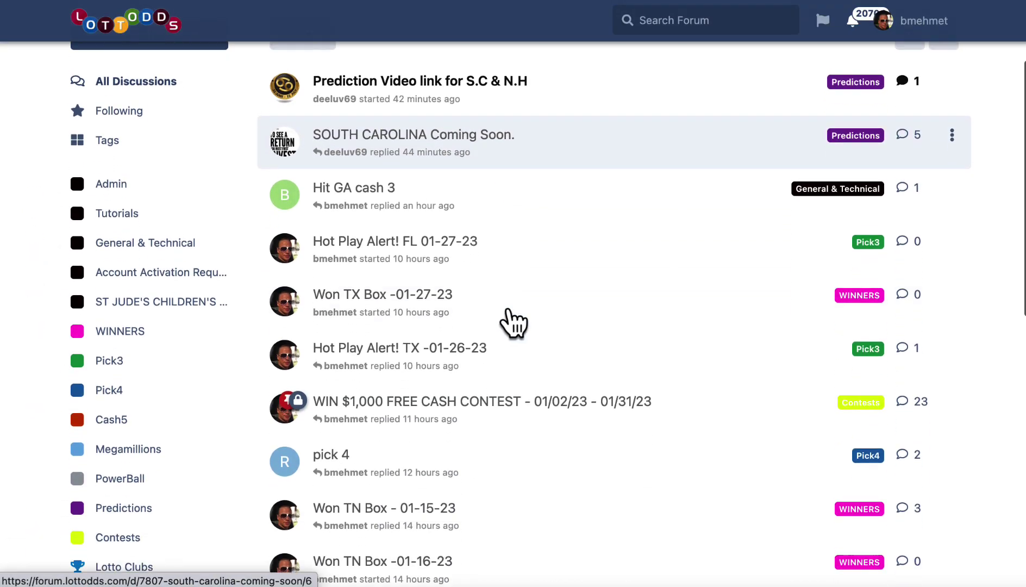
click(385, 310)
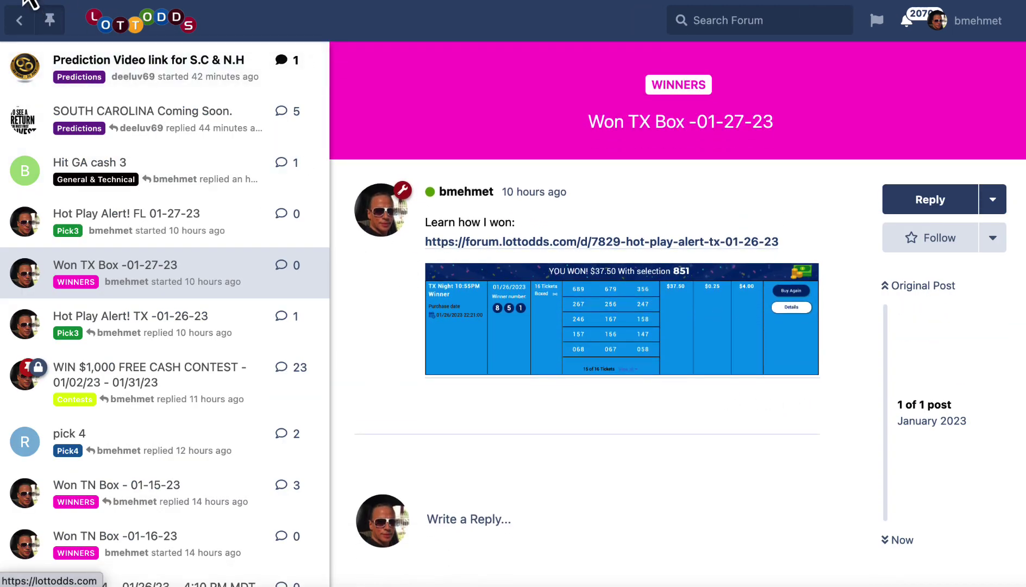
click(19, 20)
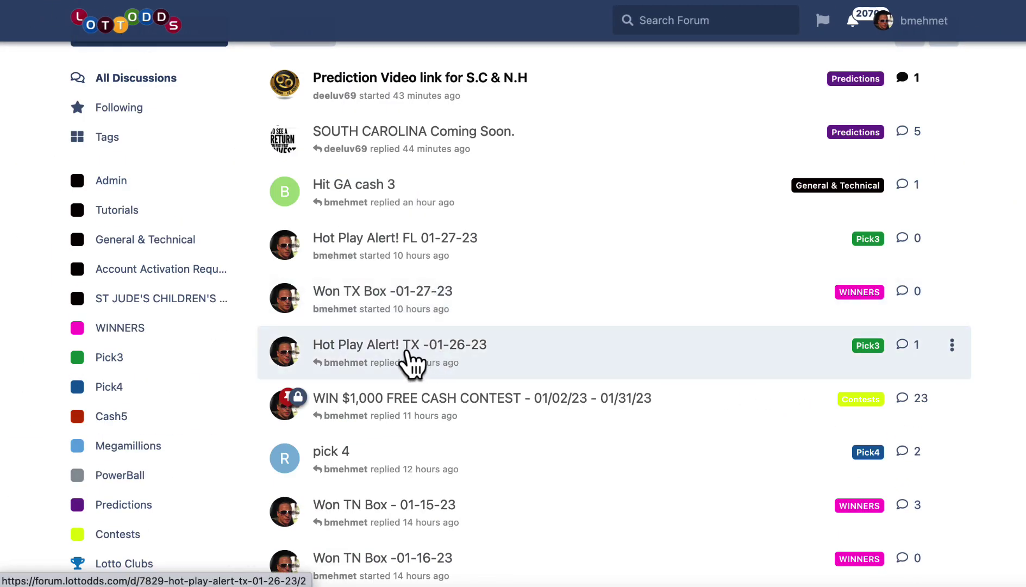
Open the "Hot Play Alert! TX -01-26-23" discussion and read its filter steps, box and straight numbers, and winning-ticket reply
click(411, 363)
scroll(710, 293, up, 10)
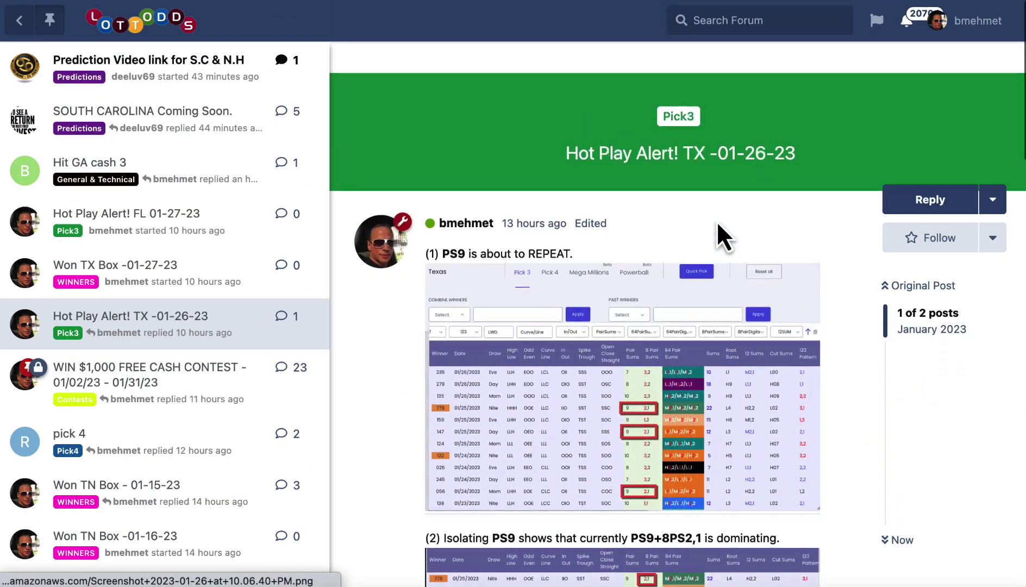
scroll(690, 348, down, 3)
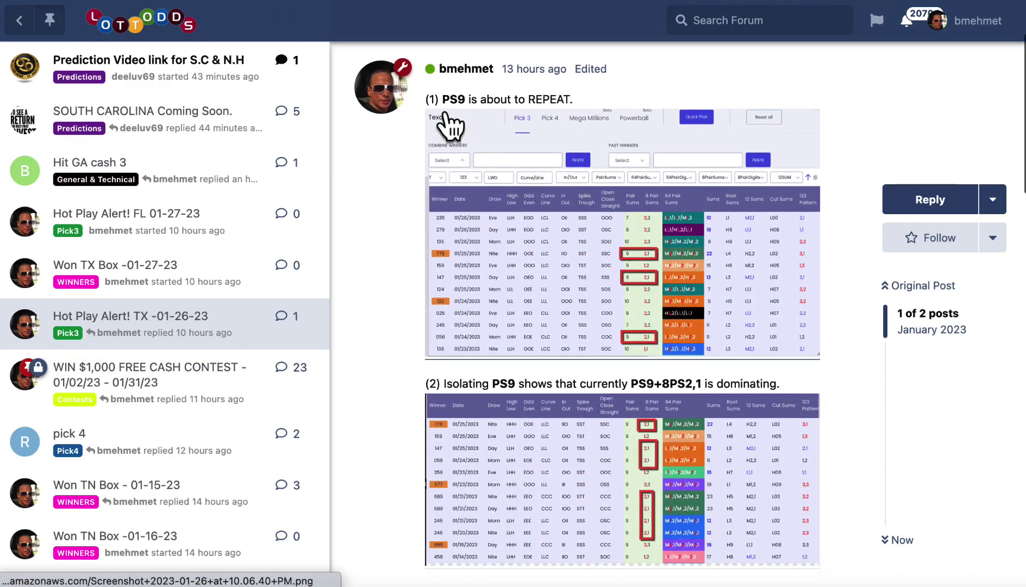
scroll(662, 288, down, 10)
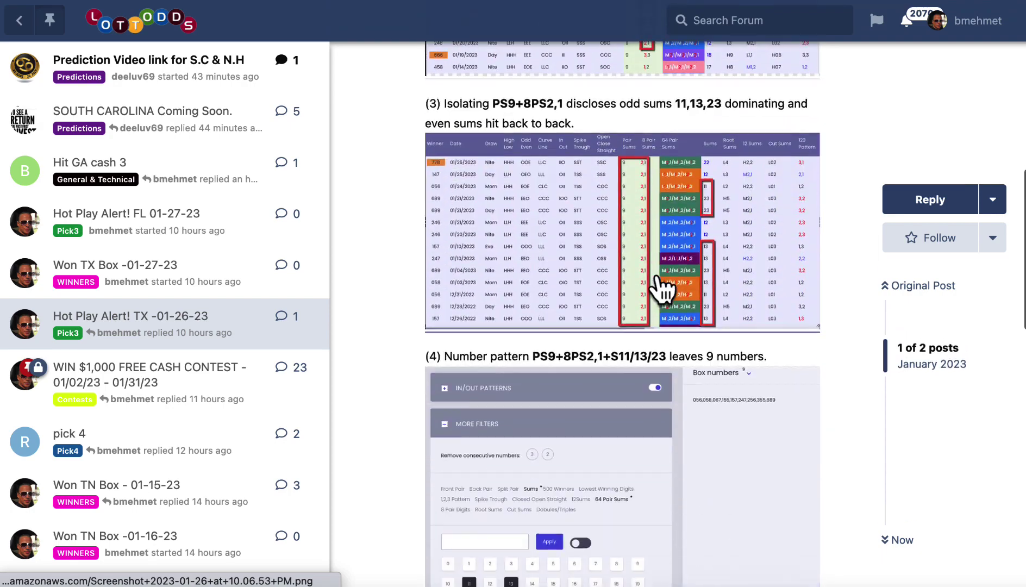
scroll(662, 289, down, 6)
scroll(687, 458, down, 6)
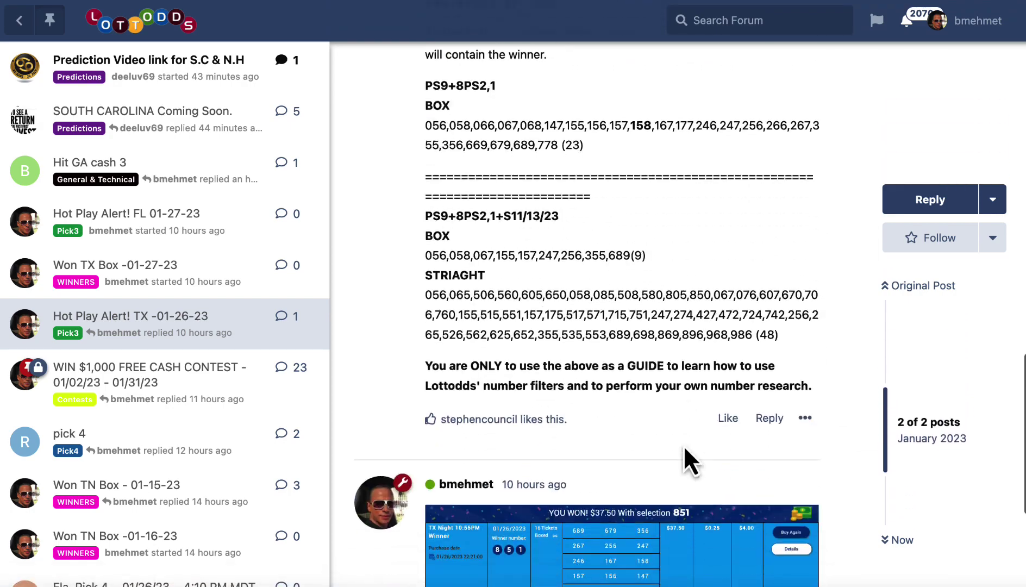
scroll(684, 449, down, 3)
scroll(684, 451, up, 10)
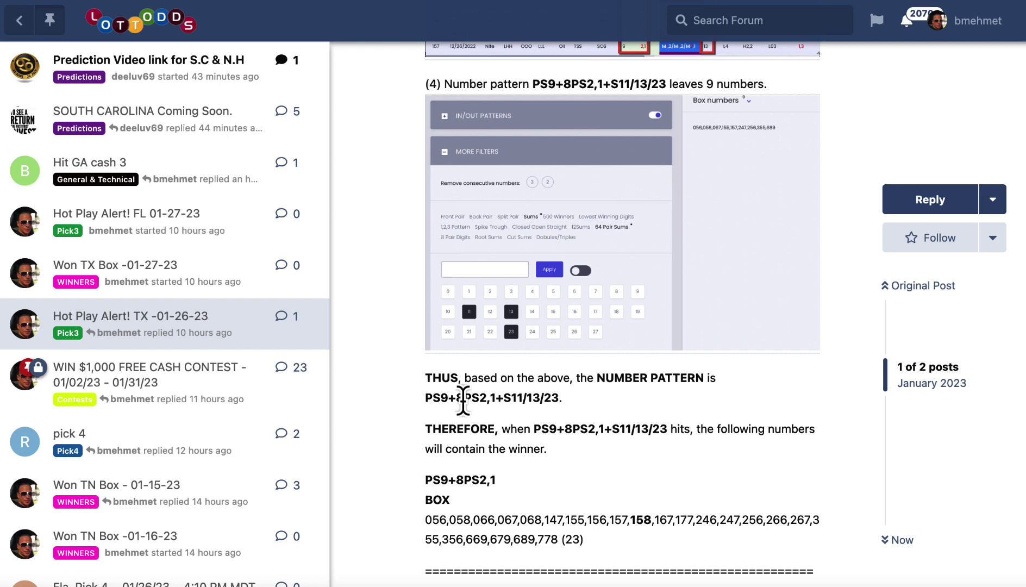
scroll(691, 554, down, 11)
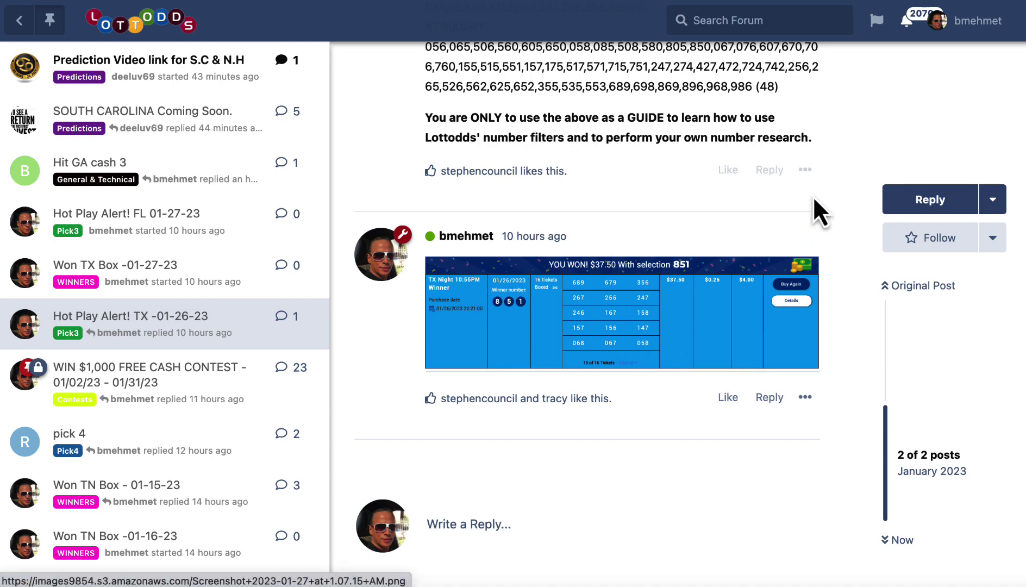
scroll(818, 212, up, 7)
scroll(817, 212, up, 8)
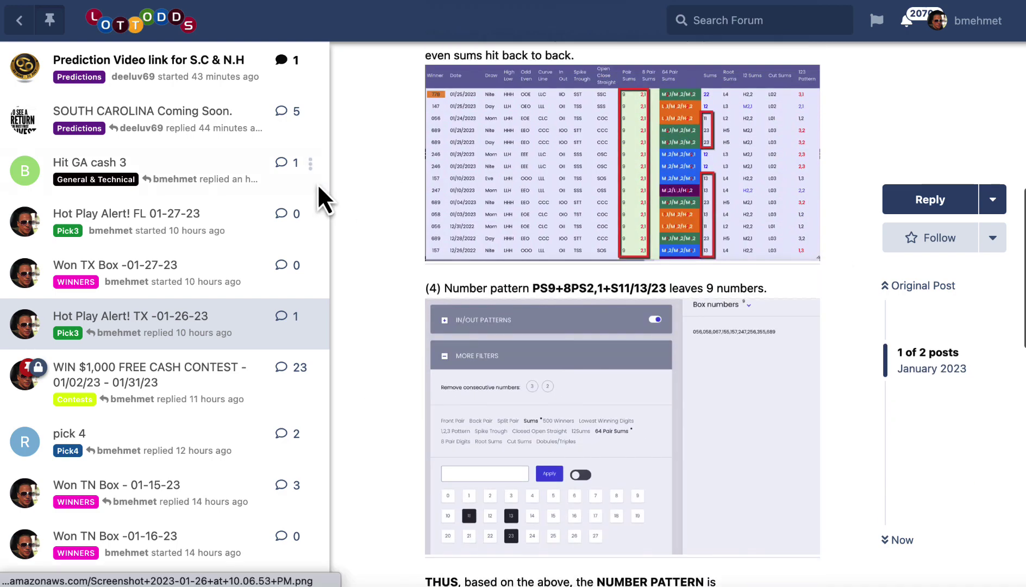
Open the "Hot Play Alert! FL 01-27-23" discussion and read its filter steps and its box and straight number lists
click(126, 228)
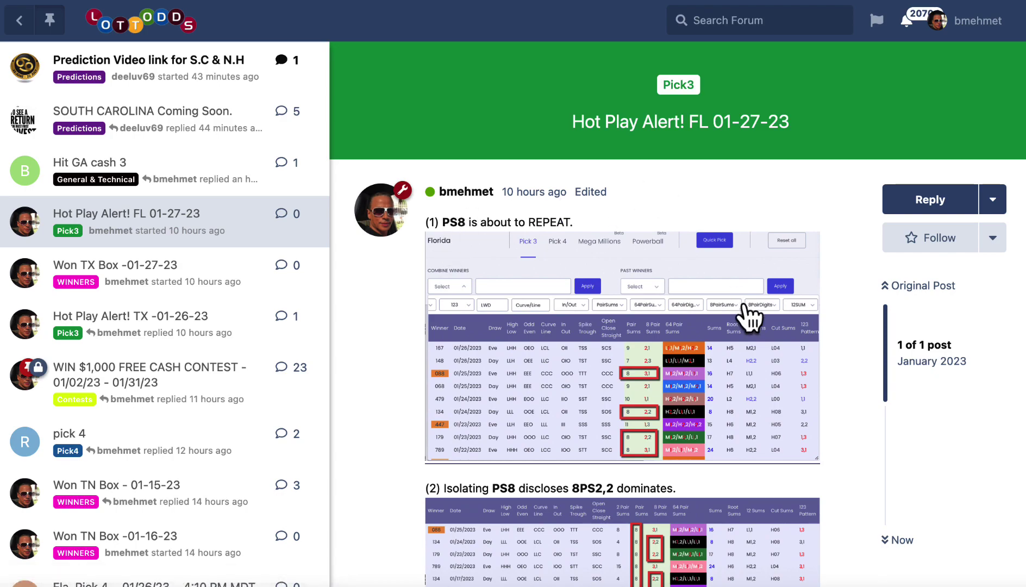
scroll(857, 453, down, 20)
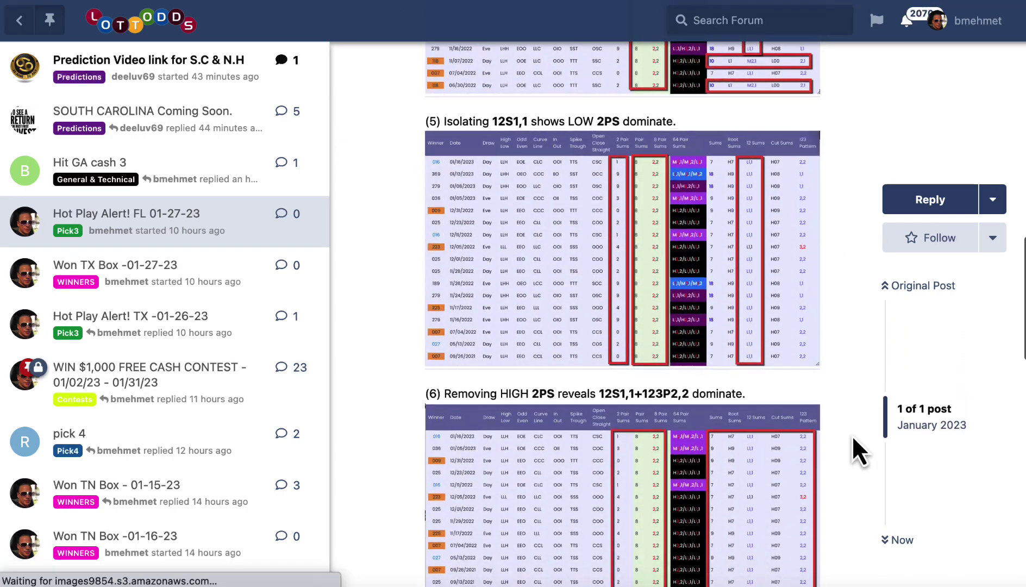
scroll(849, 437, down, 6)
scroll(646, 413, down, 5)
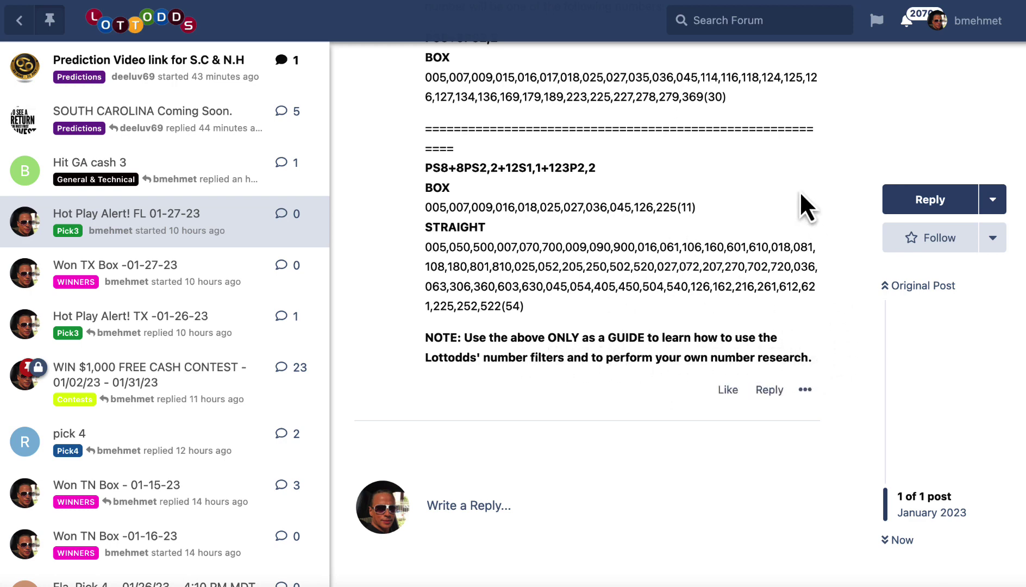
scroll(799, 185, up, 10)
click(713, 2)
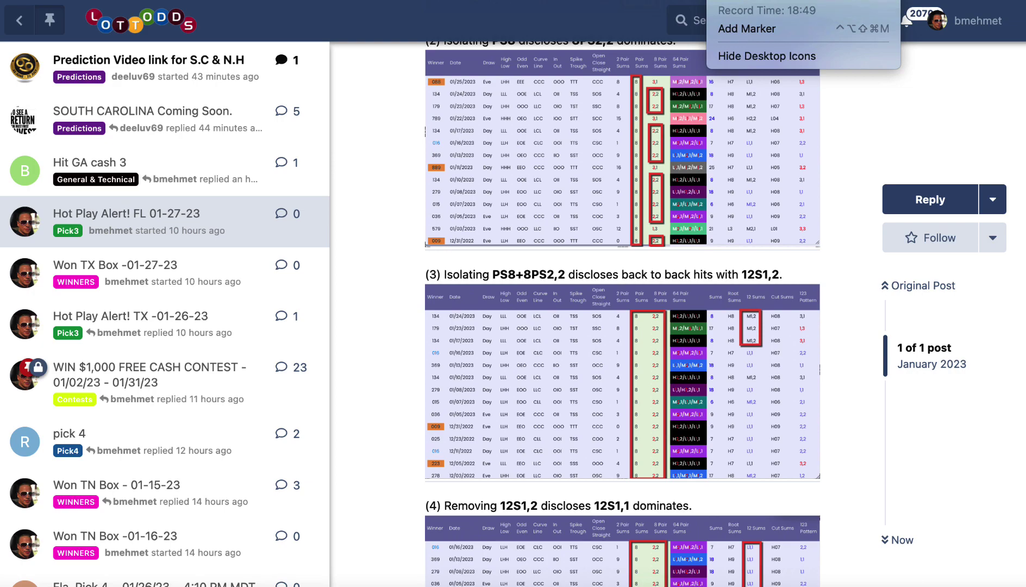